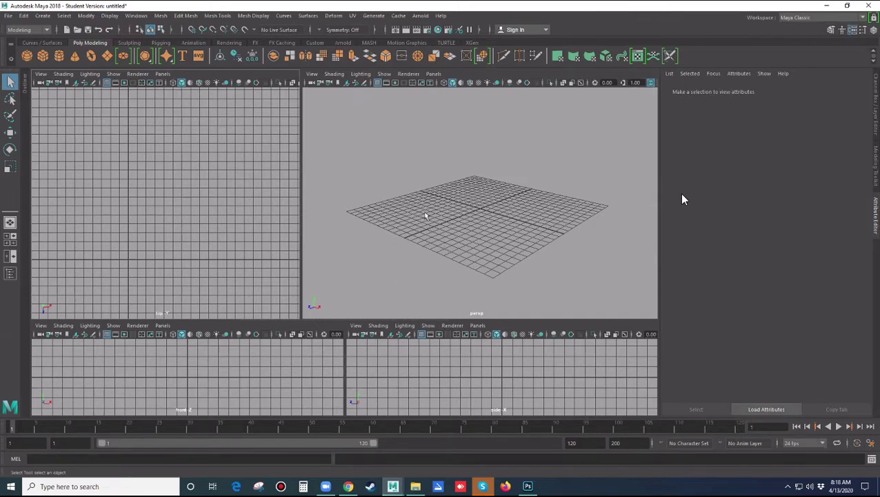
Create a polygon cube at the centre of the grid.
scroll(447, 232, "up", 2)
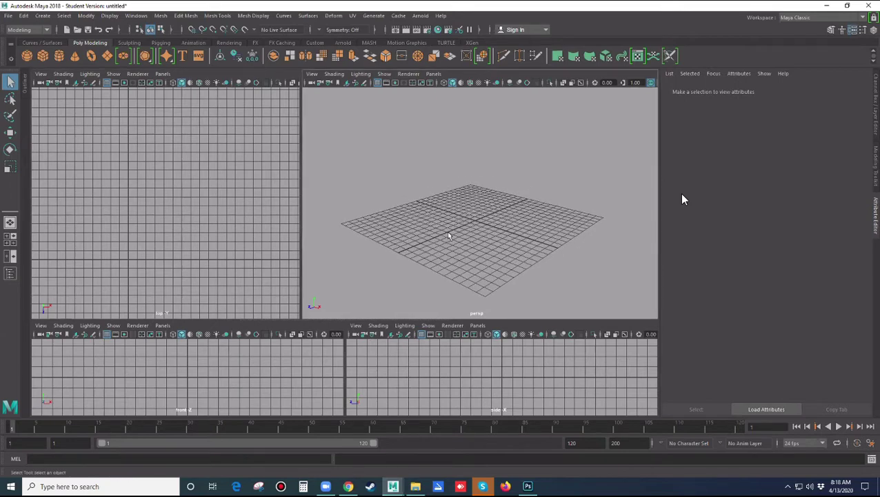
key("space")
left_click(374, 179)
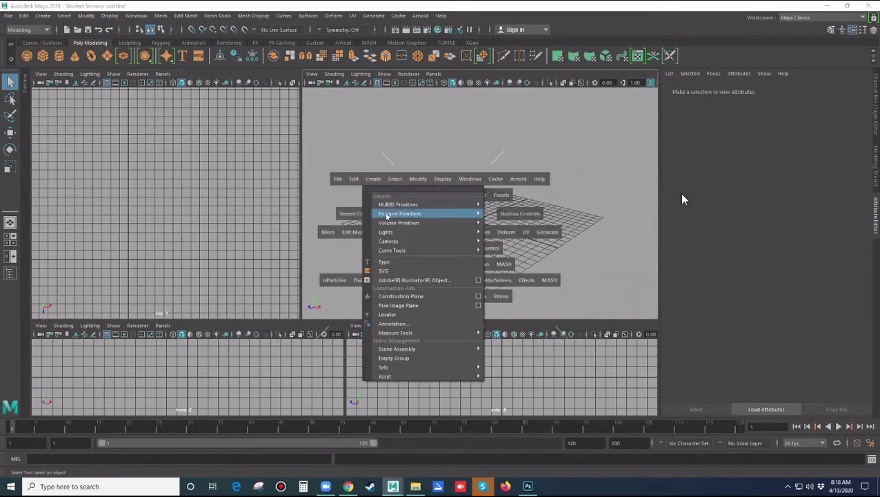
mouse_move(454, 219)
left_click(517, 230)
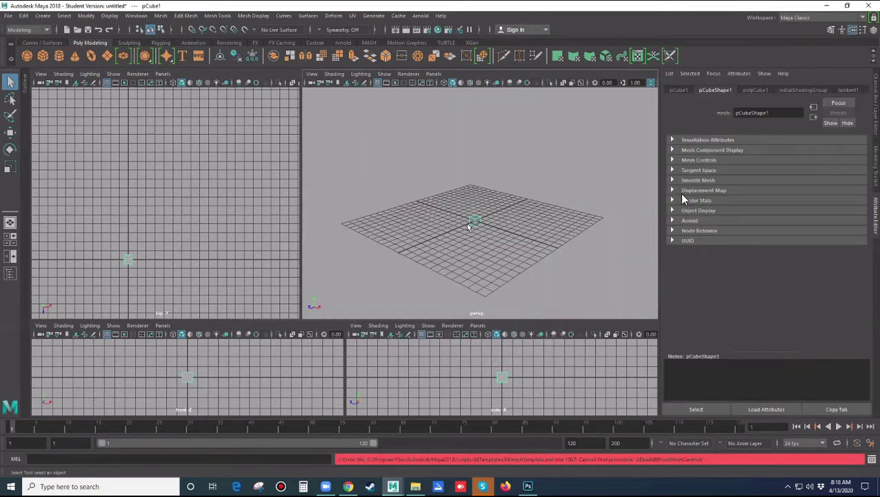
Scale the cube into an upright box of about 1.8 × 6.1 × 4.1 units in X, Y and Z.
key("r")
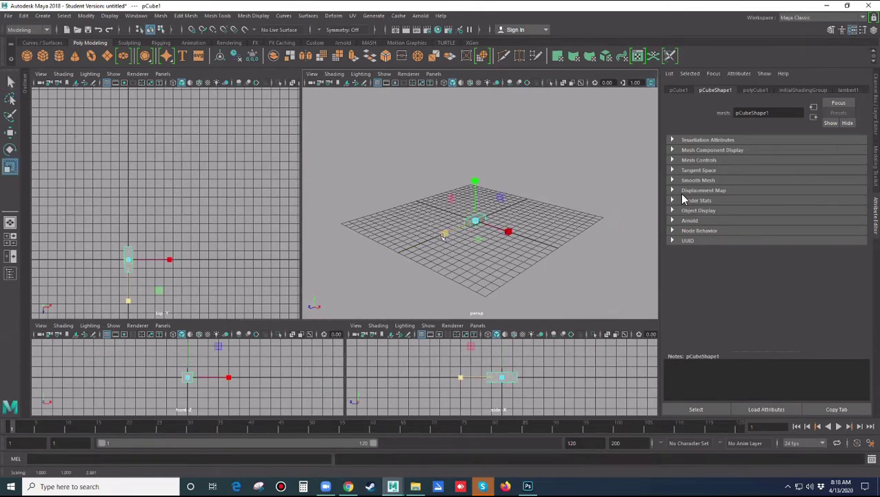
left_click_drag(475, 181, 476, 147)
left_click_drag(447, 232, 545, 242)
left_click(511, 232)
left_click(476, 187)
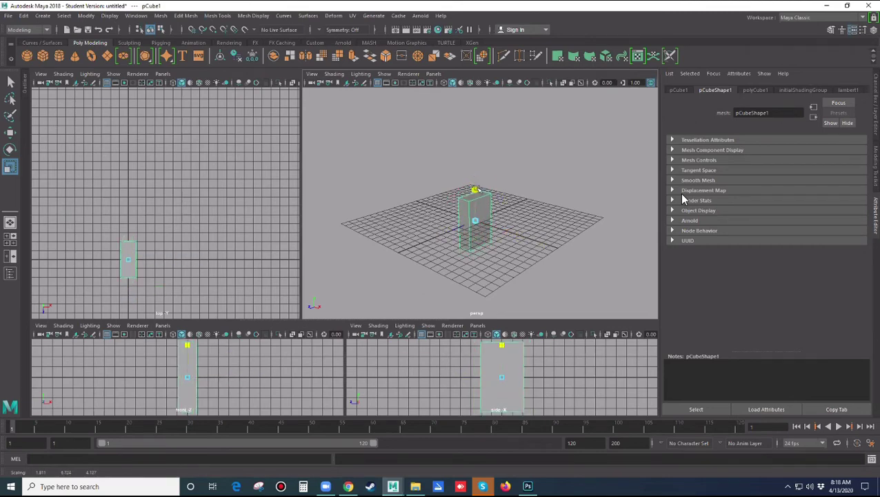
Move the box up until it stands roughly on the grid, reduce its height slightly and deselect it.
key("w")
left_click_drag(475, 181, 472, 148)
left_click_drag(483, 262, 483, 227, "alt")
left_click_drag(461, 182, 472, 194, "alt")
key("r")
left_click_drag(463, 146, 465, 158)
key("w")
left_click_drag(511, 181, 533, 179, "alt")
left_click(543, 180)
left_click_drag(538, 218, 493, 221, "alt")
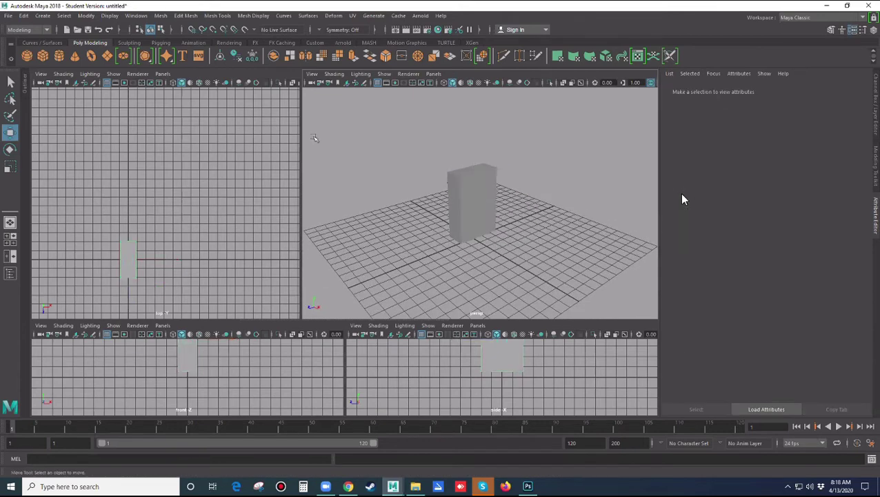
Show wireframe edges on the shaded objects in the perspective view.
left_click(333, 74)
left_click(354, 157)
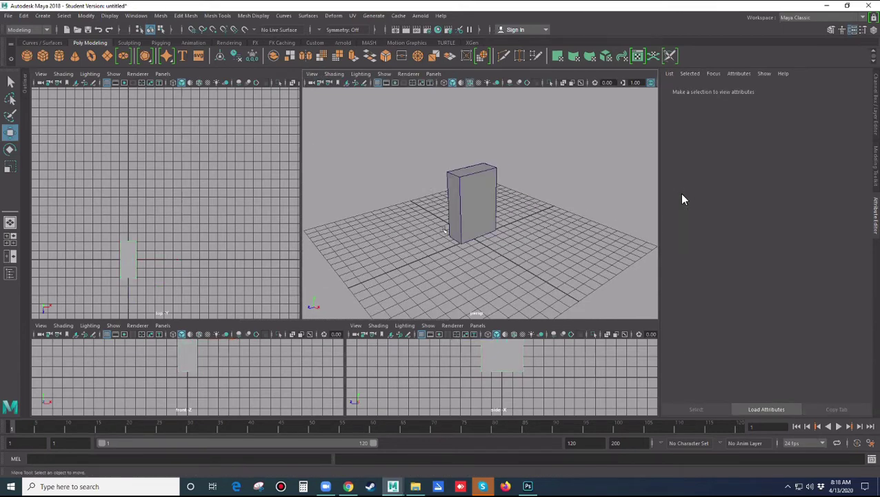
left_click_drag(497, 236, 509, 255, "alt")
Create a polygon plane as the ground under the box and scale it uniformly to about 24.7 units.
key("space")
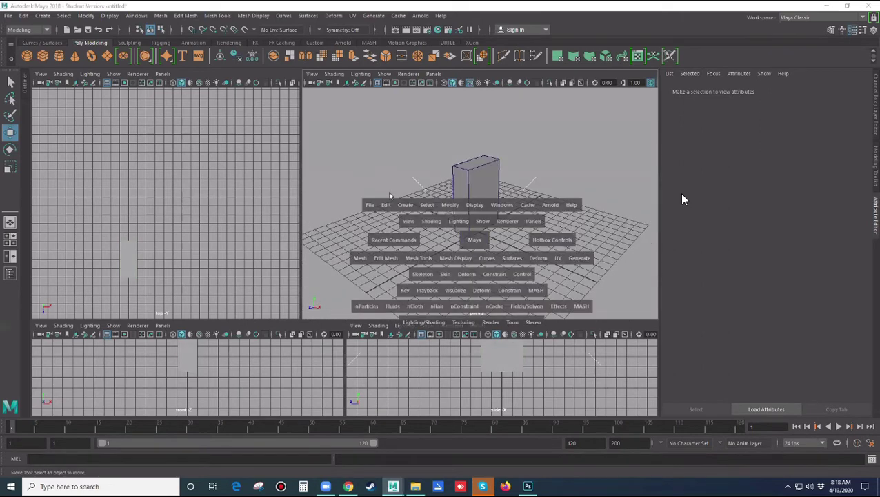
left_click(405, 205)
mouse_move(431, 240)
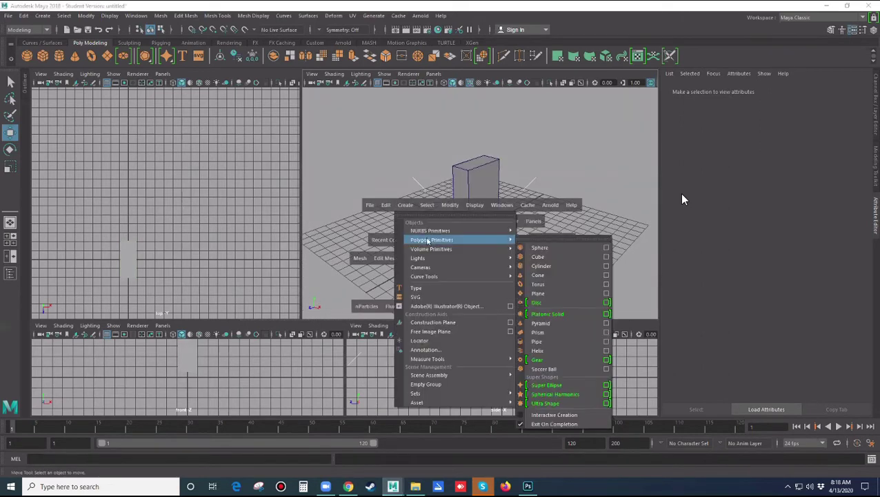
left_click(551, 294)
key("r")
left_click_drag(477, 231, 697, 274)
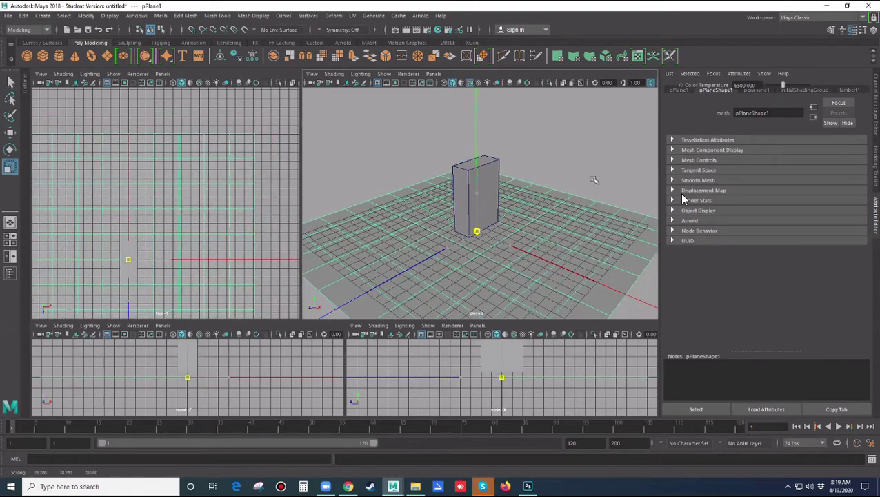
left_click(588, 200)
scroll(588, 200, "up", 2)
left_click_drag(589, 200, 578, 190, "alt")
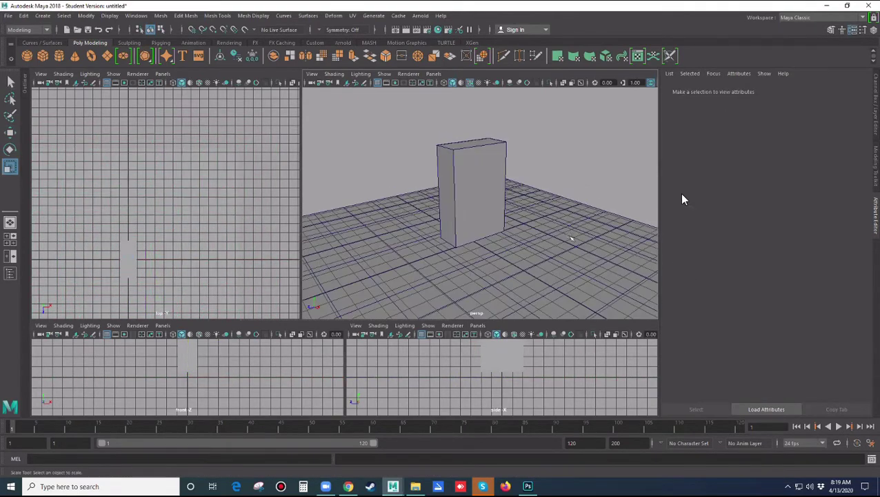
left_click(569, 265)
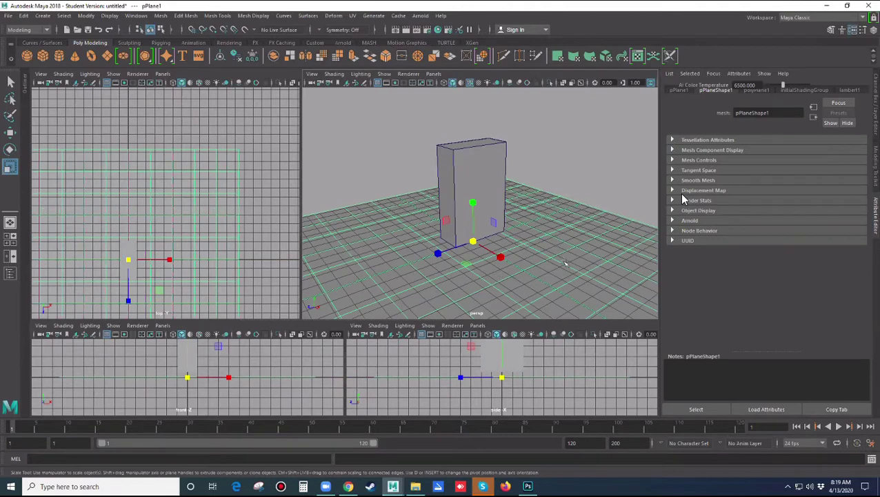
left_click(600, 185)
left_click(591, 199)
left_click_drag(558, 240, 532, 236, "alt")
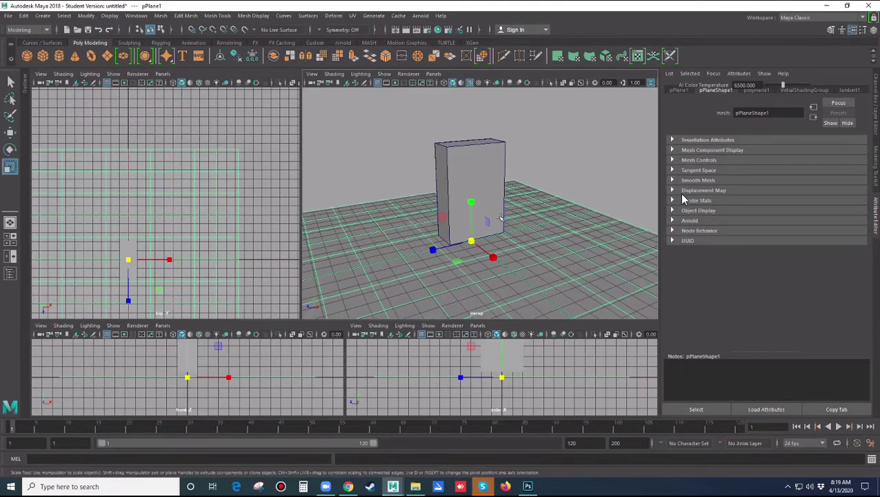
left_click_drag(558, 270, 422, 272, "alt")
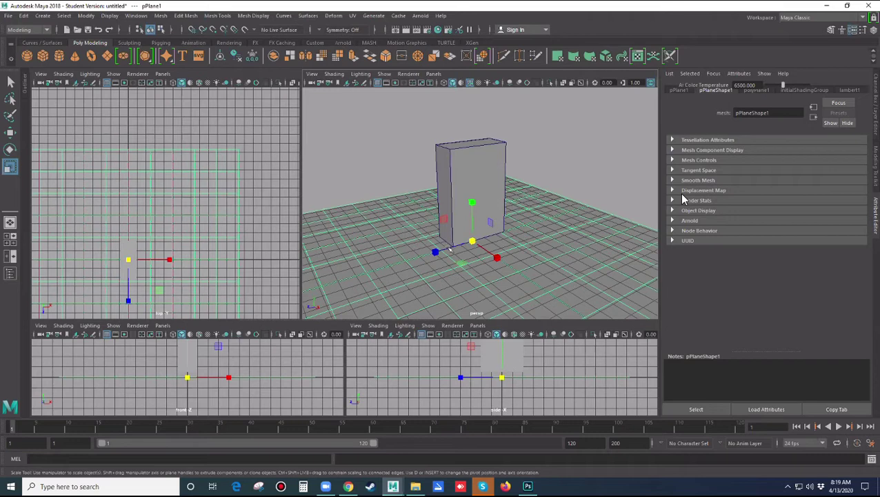
left_click(553, 252)
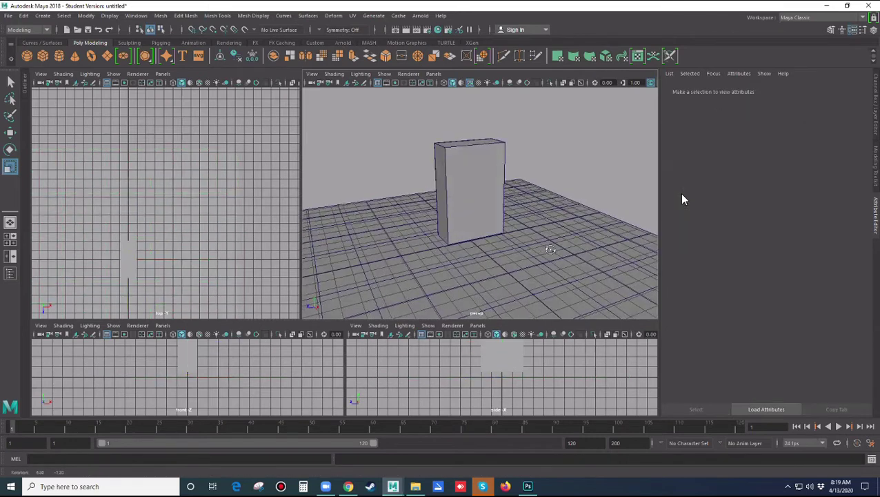
key("r")
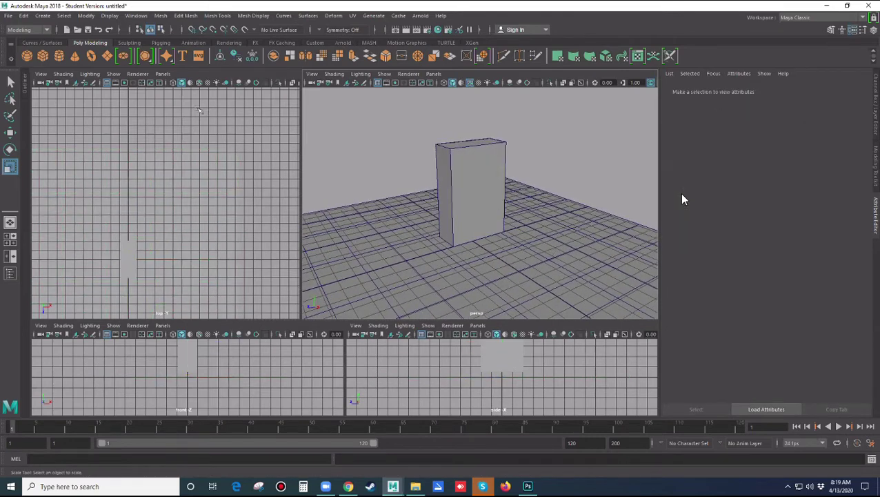
Replace the top view with the UV Editor, display the box's UVs in it and enlarge the upper views.
left_click(163, 74)
mouse_move(184, 123)
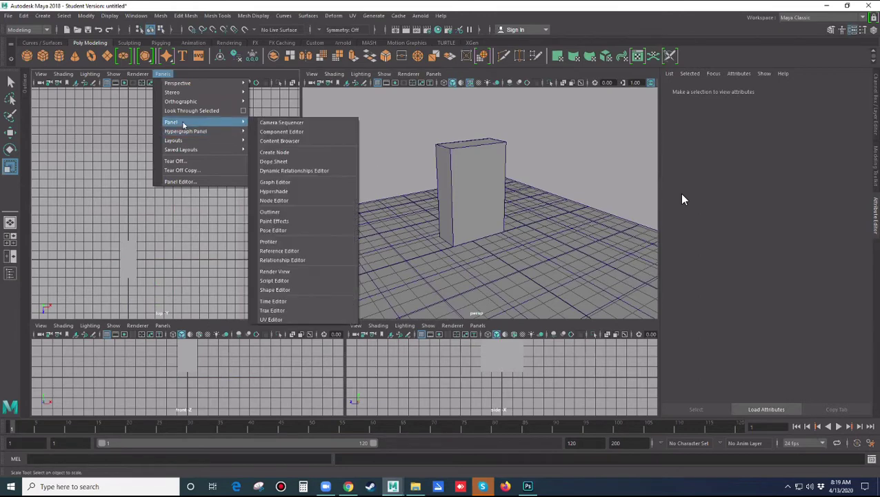
left_click(278, 320)
left_click(480, 204)
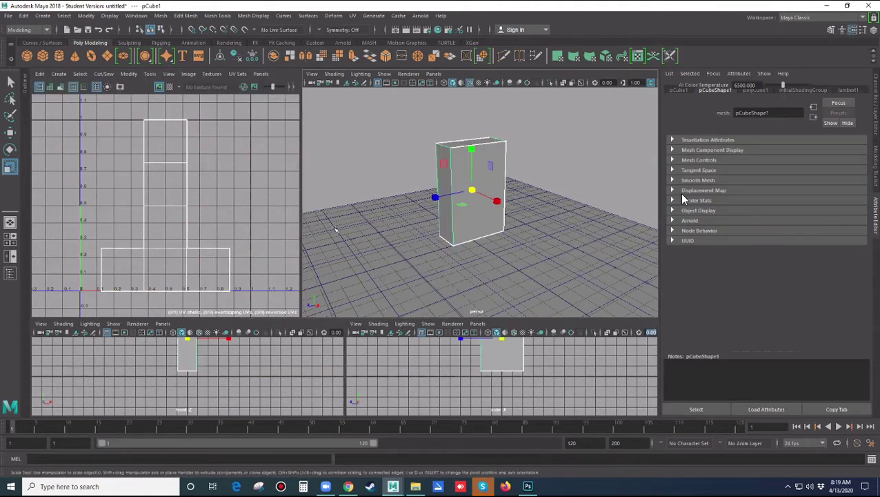
left_click(456, 168)
left_click_drag(166, 293, 170, 357)
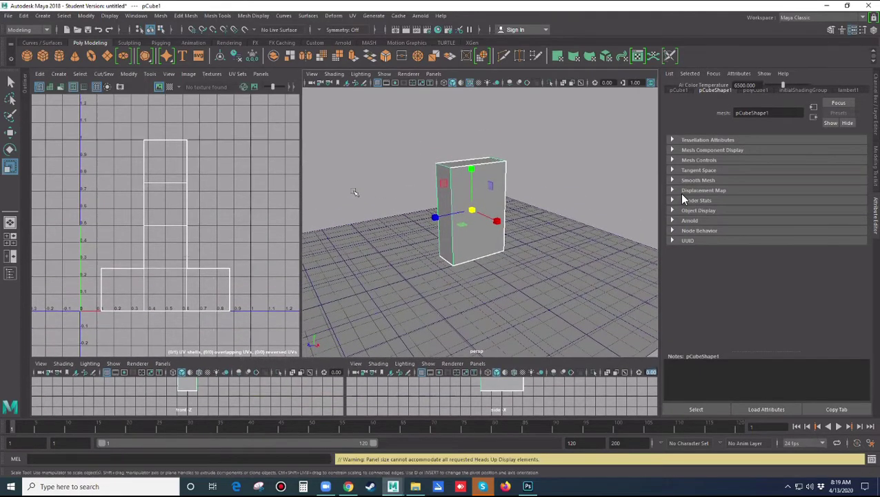
left_click(404, 200)
left_click(456, 200)
left_click_drag(457, 201, 533, 190, "alt")
left_click(532, 190)
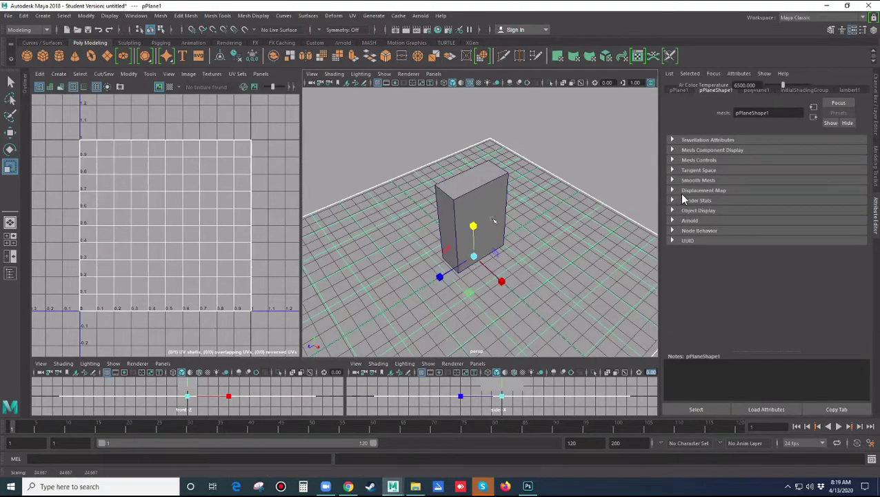
left_click(549, 140)
left_click_drag(549, 140, 524, 141, "alt")
left_click(533, 230)
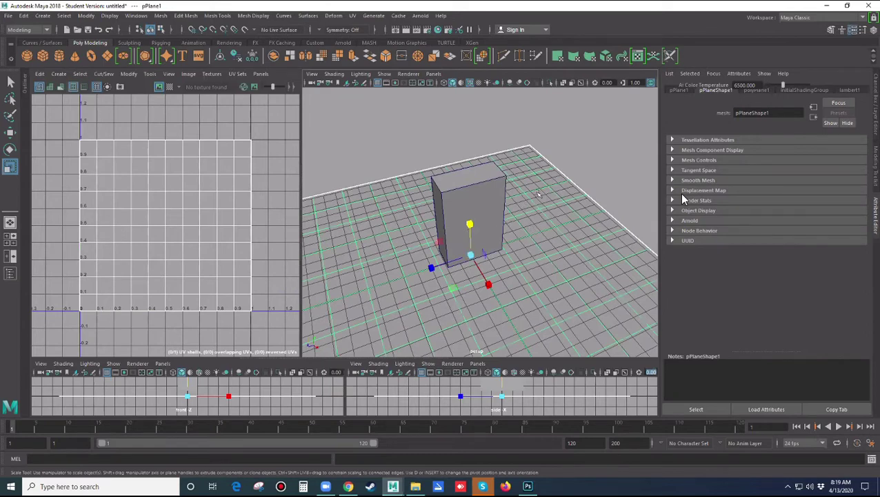
left_click_drag(538, 197, 562, 153, "alt")
left_click(519, 201)
Planar-map the UVs of one large side face of the box, projecting from the X axis with the bounding box fit.
left_click(459, 186)
key("f")
right_click_drag(485, 192, 482, 219)
left_click(483, 207)
scroll(485, 181, "down", 3)
left_click_drag(485, 181, 490, 213, "alt")
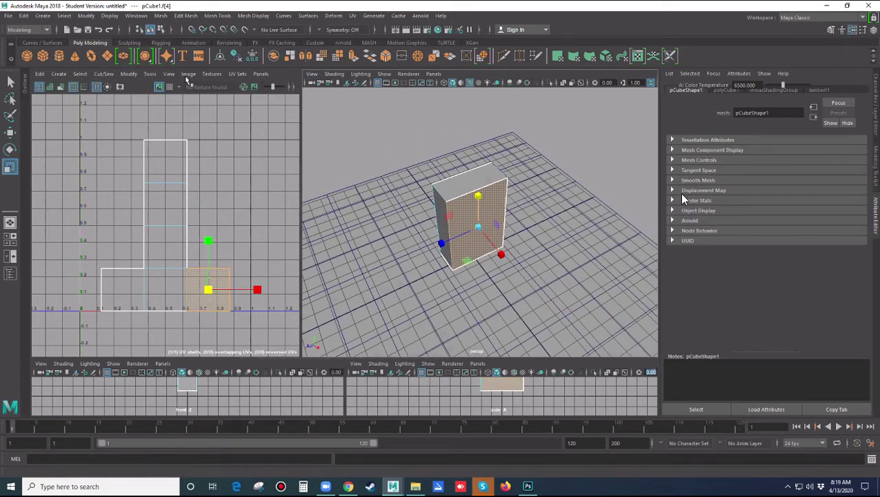
left_click(58, 74)
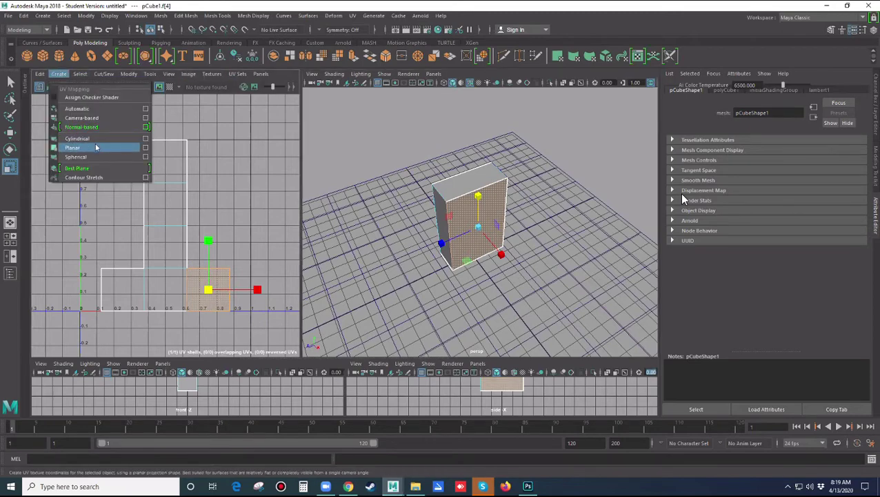
left_click(145, 148)
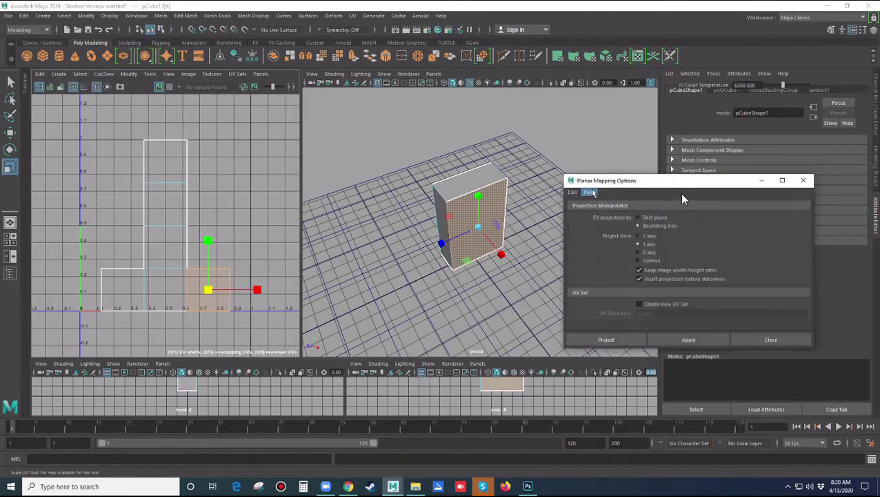
left_click_drag(614, 183, 646, 169)
key("w")
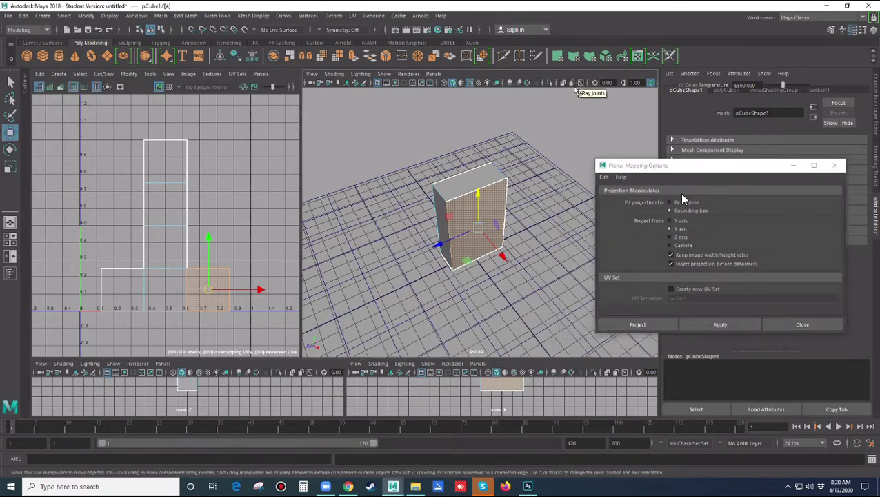
left_click_drag(477, 293, 485, 266, "alt")
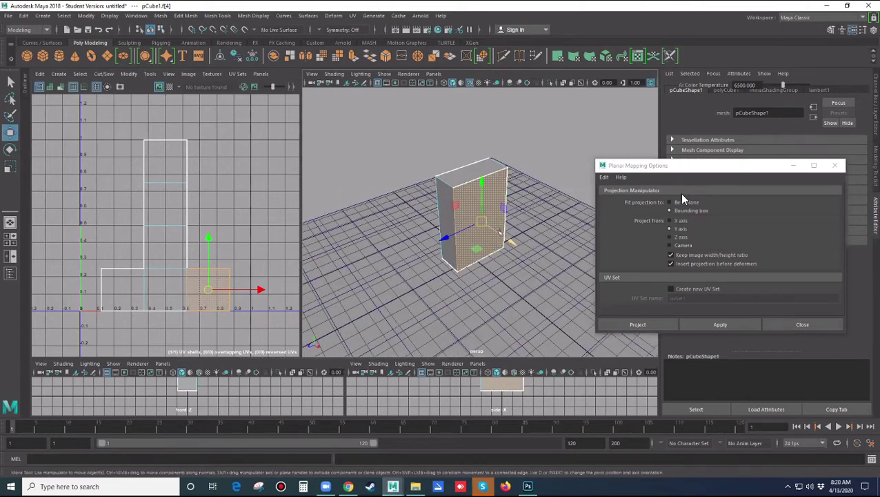
left_click(673, 223)
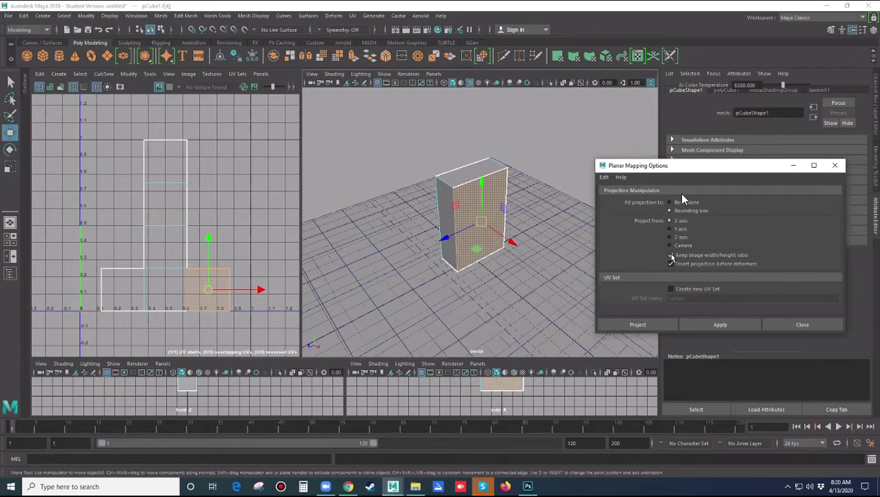
left_click(719, 324)
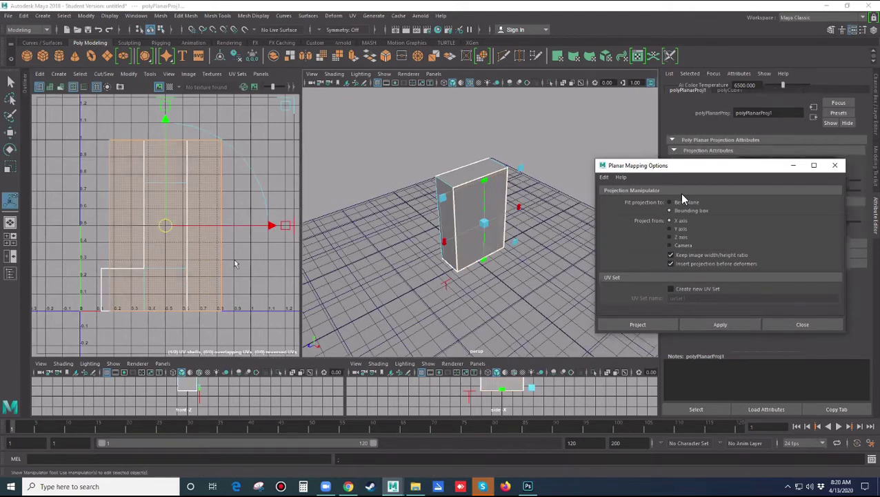
Planar-map the UVs of the opposite large side face of the box from the X axis.
left_click_drag(443, 242, 648, 262, "alt")
key("F11")
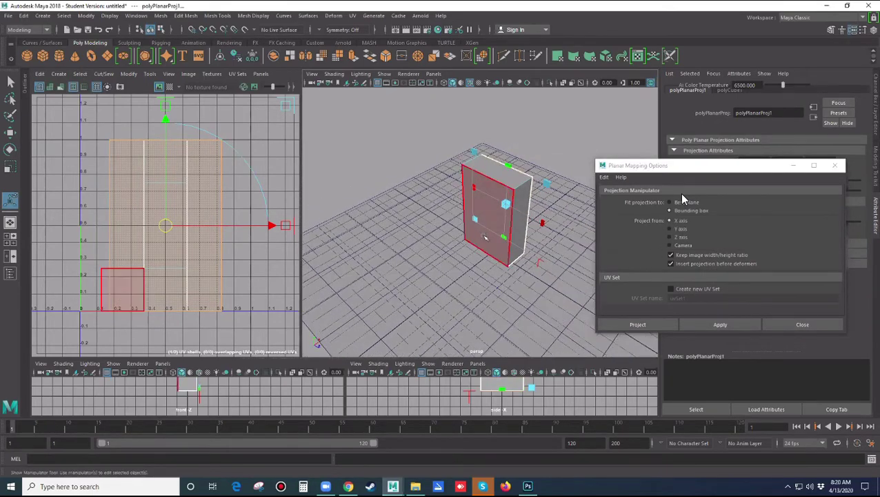
left_click(487, 234)
key("w")
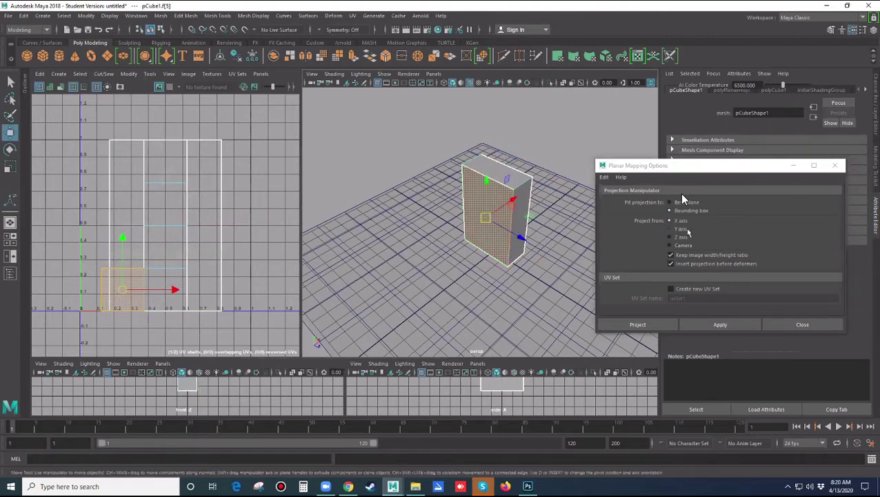
left_click(690, 324)
Planar-map the UVs of one narrow side face of the box, projecting from the Z axis.
left_click_drag(569, 310, 504, 285, "alt")
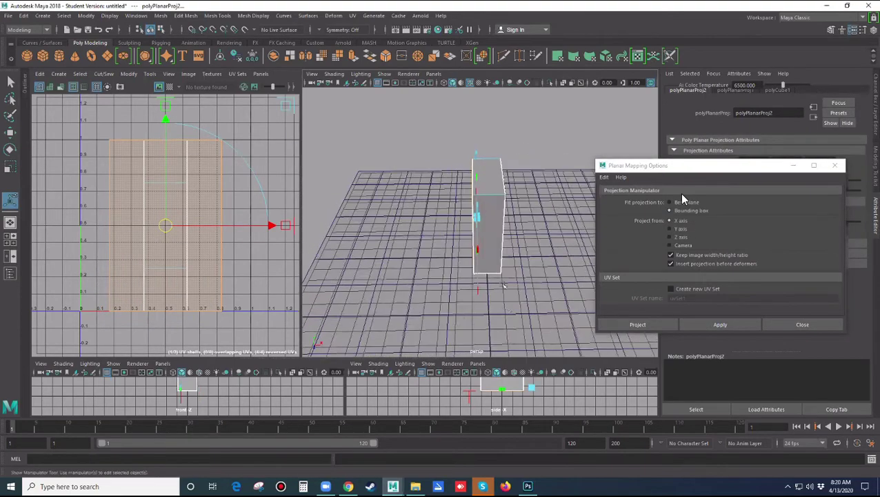
left_click(498, 248)
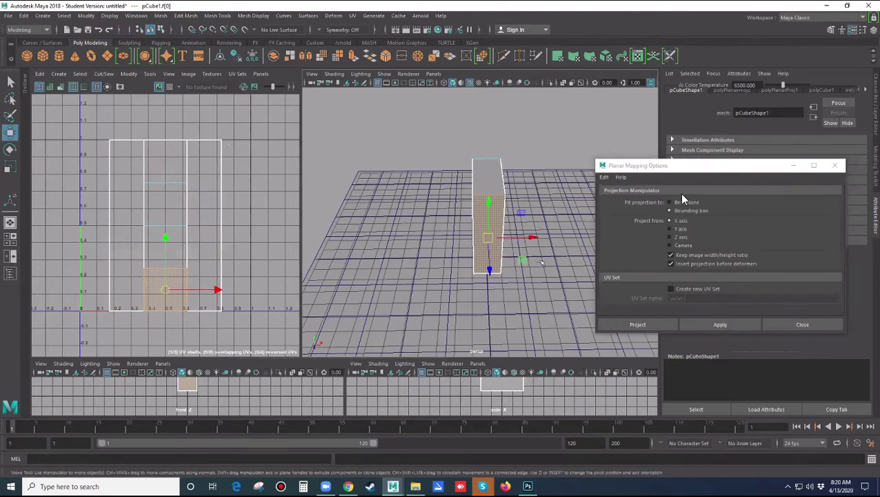
left_click_drag(539, 264, 426, 263, "alt")
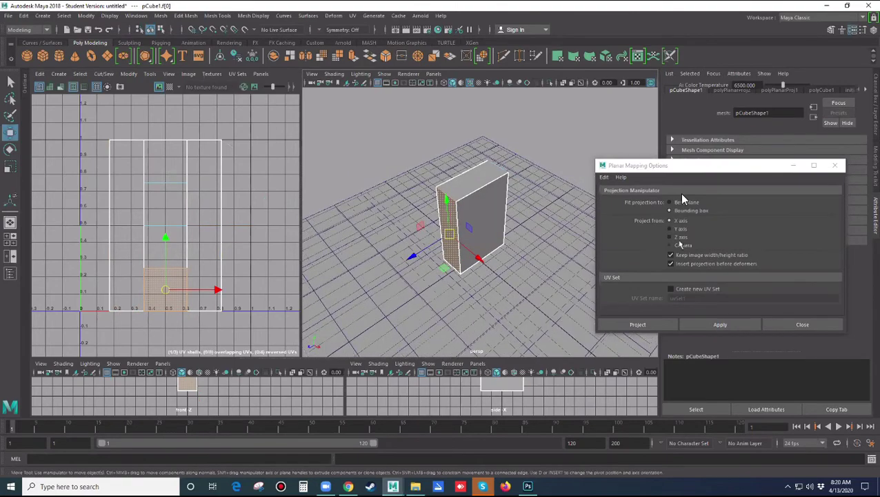
left_click(710, 324)
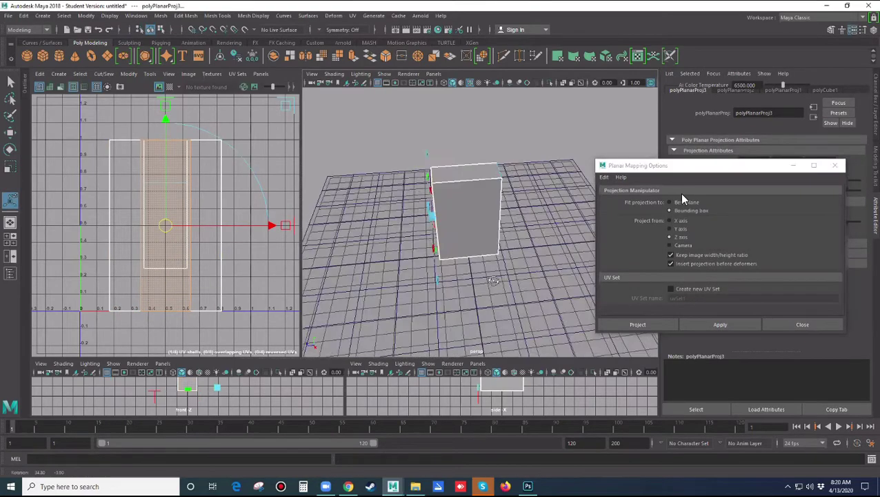
Planar-map the UVs of the remaining narrow side face of the box from the Z axis.
left_click(485, 221)
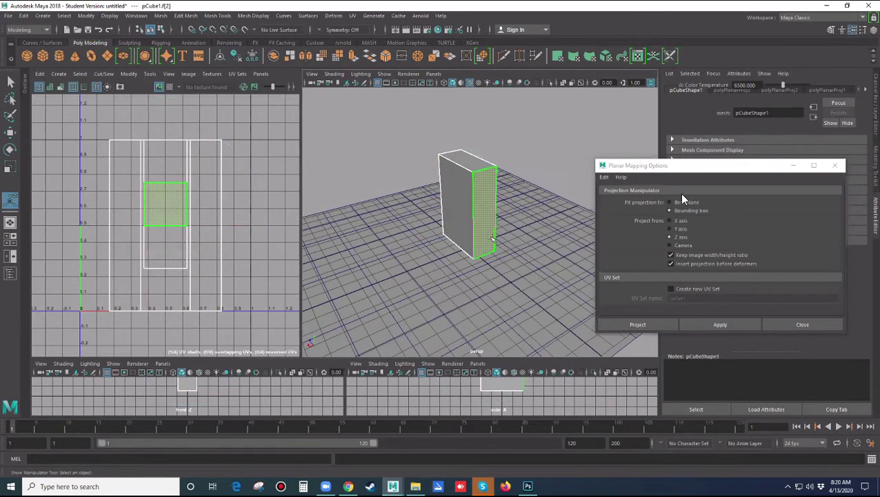
key("w")
left_click(721, 324)
Planar-map the UVs of the box's top face, projecting from the Y axis.
left_click_drag(497, 206, 473, 178, "alt")
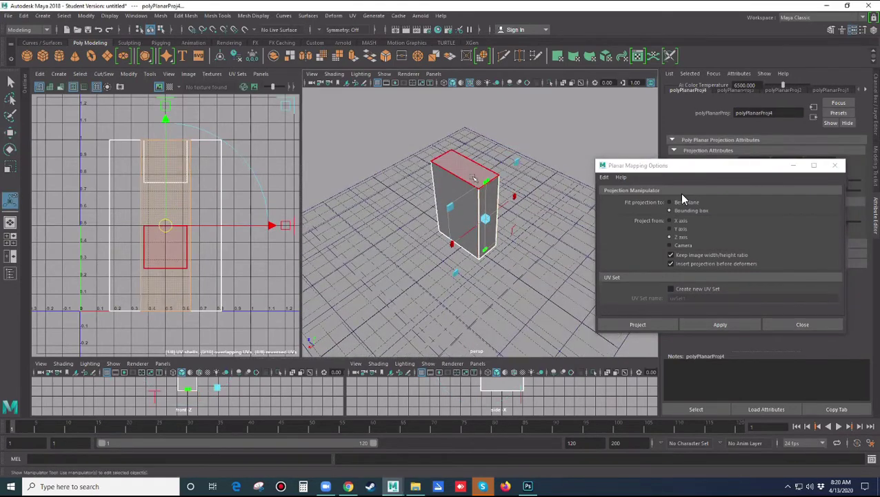
left_click(473, 178)
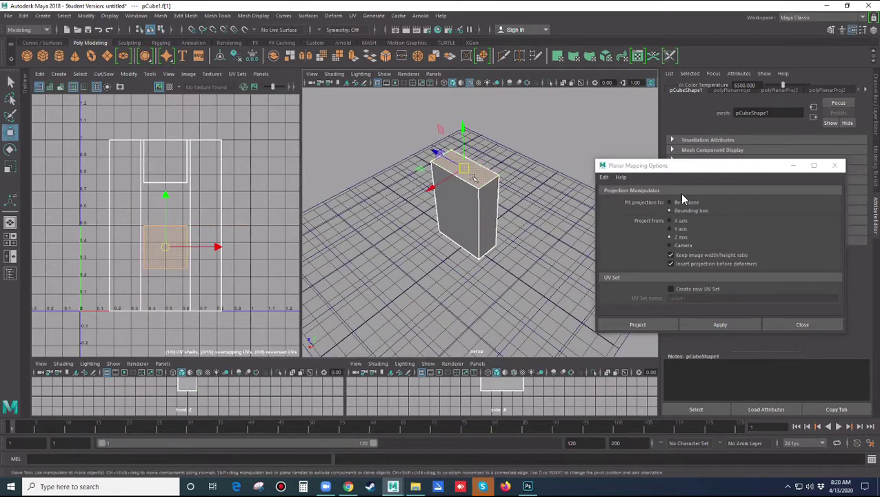
left_click(721, 323)
Planar-map the UVs of the box's bottom face from the Y axis, using wireframe display to reach it through the ground plane.
left_click_drag(494, 279, 535, 255, "alt")
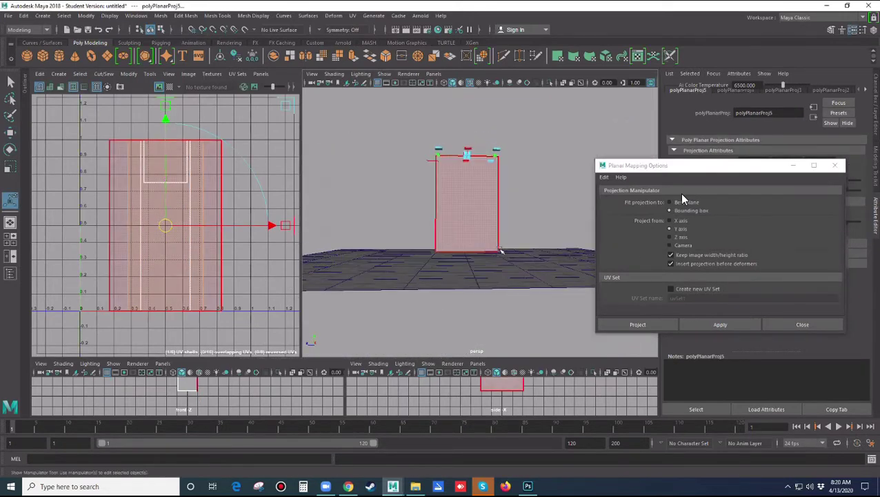
left_click_drag(494, 280, 490, 257, "alt")
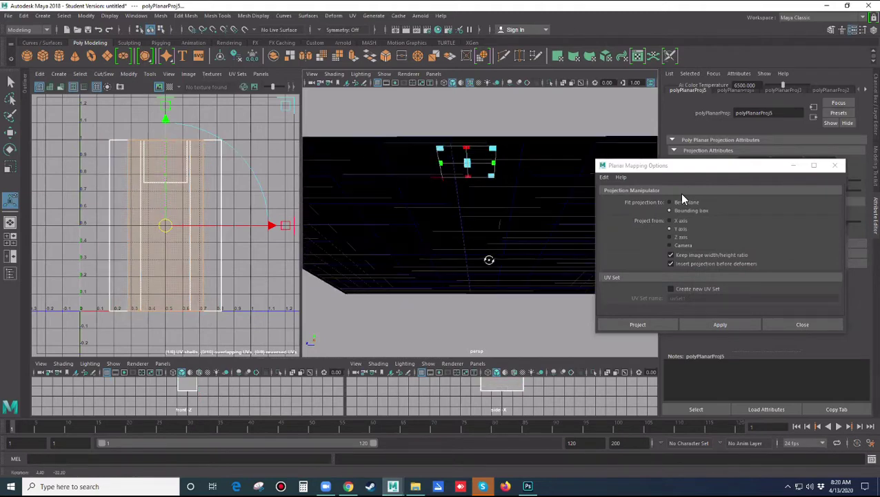
key("4")
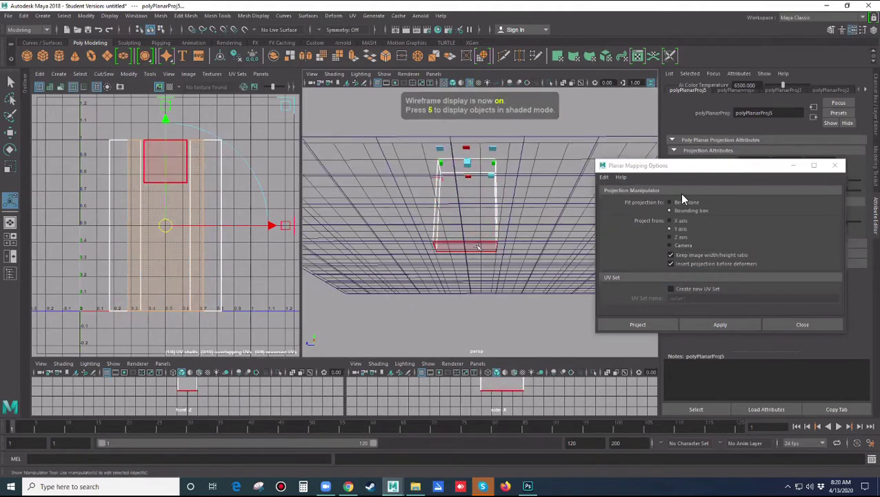
left_click(478, 247)
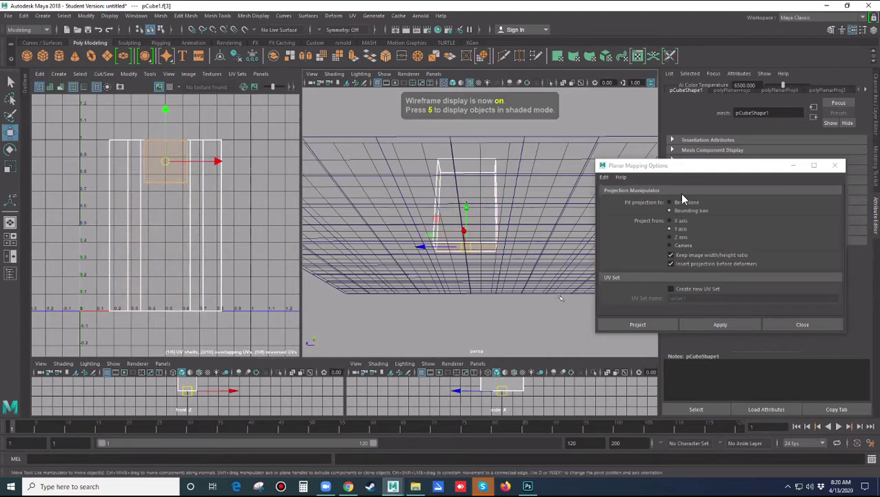
left_click(712, 325)
Return the perspective view to shaded display with the box framed and clear the face selection.
left_click_drag(487, 270, 523, 282, "alt")
key("5")
key("f")
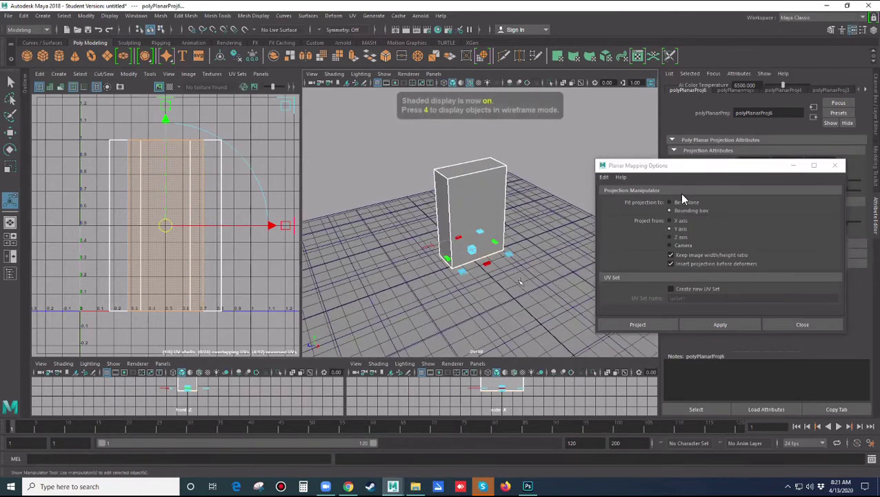
scroll(178, 218, "down", 5)
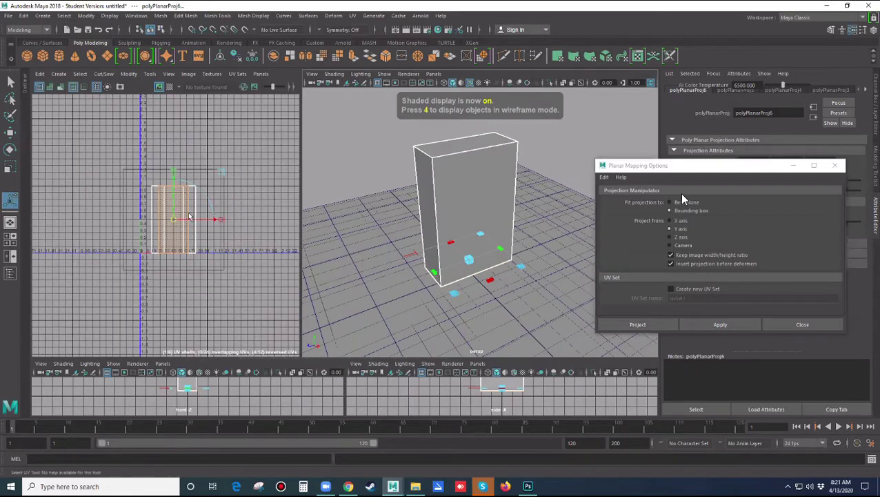
left_click(215, 222)
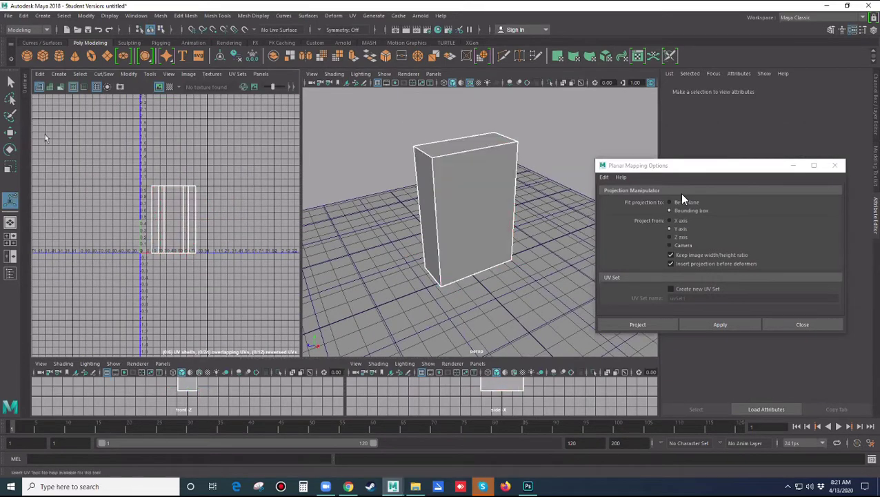
Move the UV shells of one large side face and of the top and bottom faces away from the overlapping stack.
left_click(168, 210)
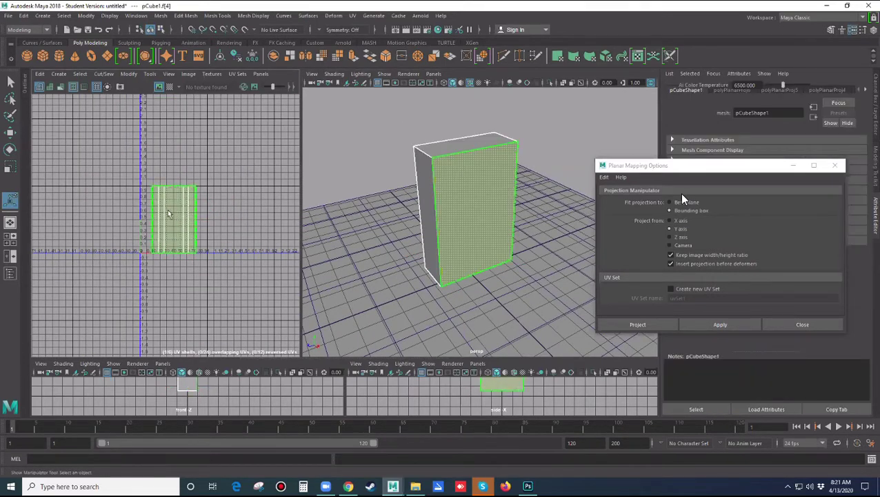
key("w")
left_click_drag(173, 220, 245, 181)
left_click(184, 226)
left_click_drag(180, 222, 104, 169)
left_click(178, 222)
left_click_drag(178, 222, 103, 273)
Separate the UV shells of both narrow faces and the other large face so none overlap, and close the planar mapping options.
left_click(173, 230)
left_click_drag(174, 230, 194, 154)
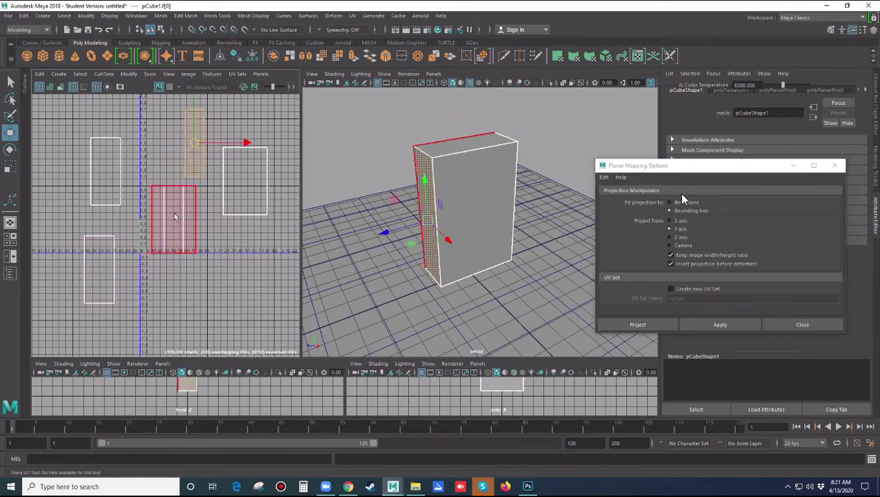
left_click(174, 225)
left_click_drag(174, 224, 253, 258)
left_click(173, 224)
left_click_drag(173, 225, 174, 284)
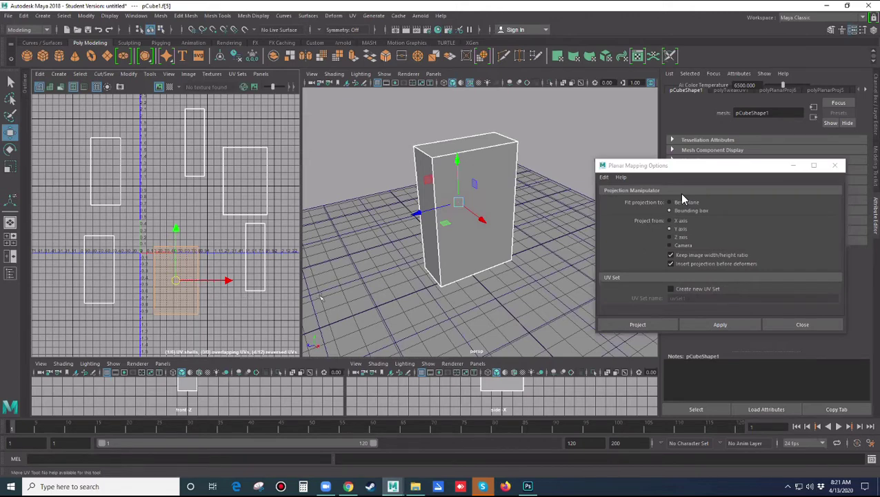
left_click(794, 325)
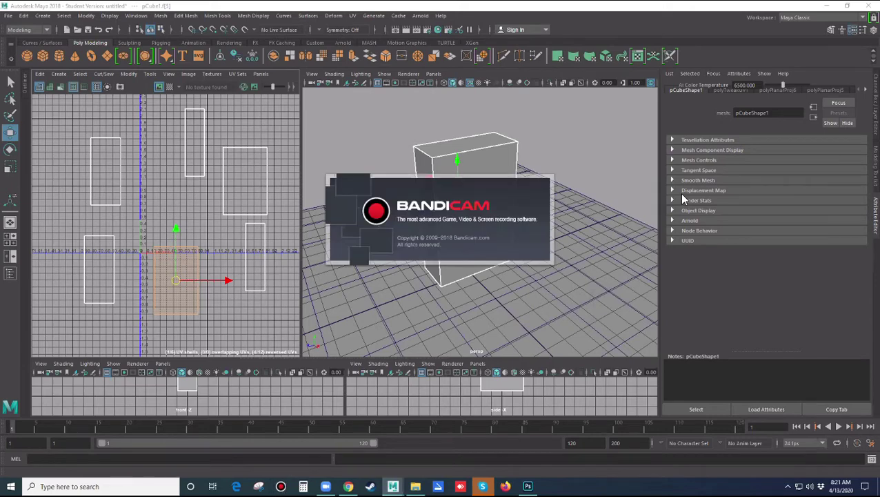
key("F12")
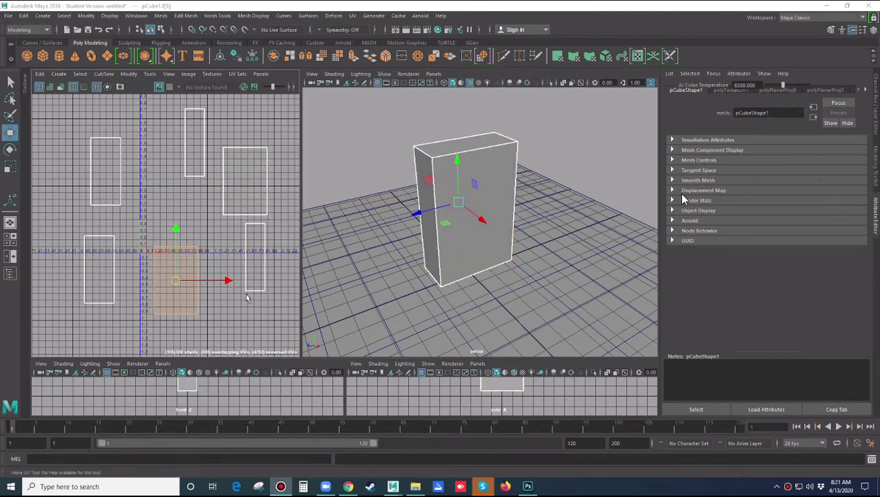
left_click(239, 319)
left_click_drag(296, 318, 304, 316)
middle_click_drag(285, 308, 261, 309, "alt")
left_click(256, 222)
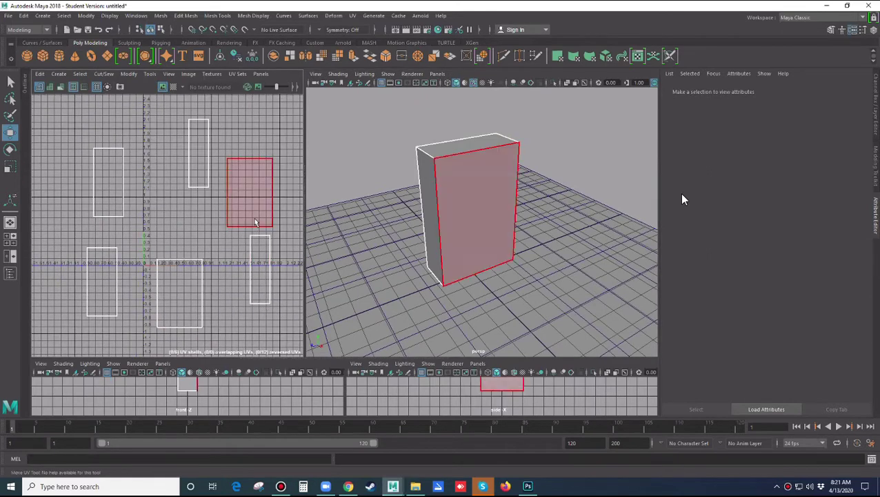
left_click(213, 267)
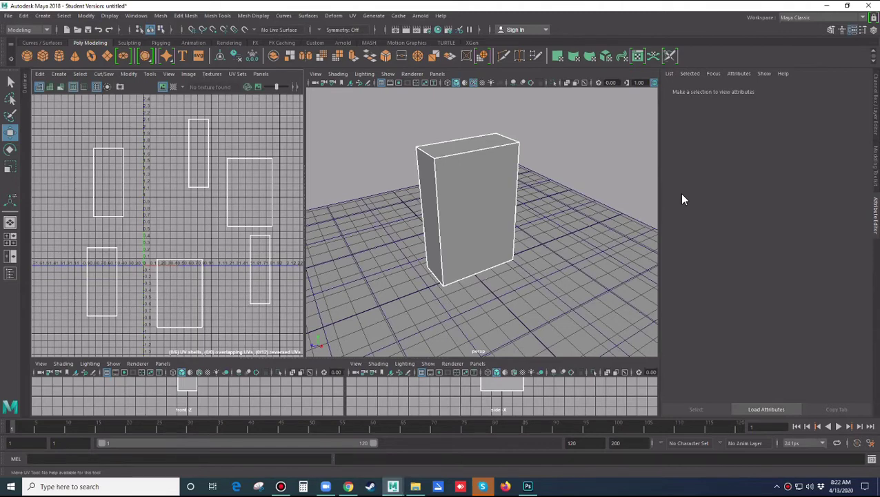
left_click(255, 283)
middle_click_drag(252, 297, 250, 299, "alt")
left_click(249, 316)
key("w")
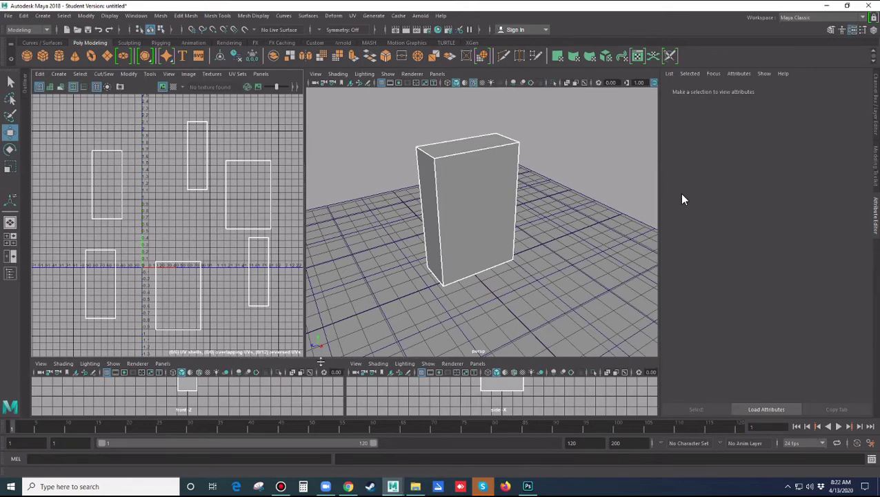
Enlarge the lower views and replace the front view with the Hypershade.
key("ctrl+z")
left_click(162, 233)
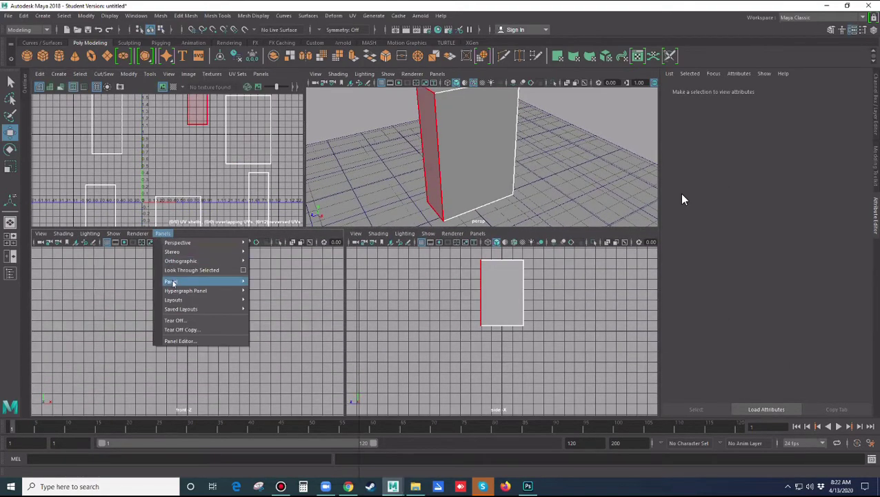
mouse_move(171, 281)
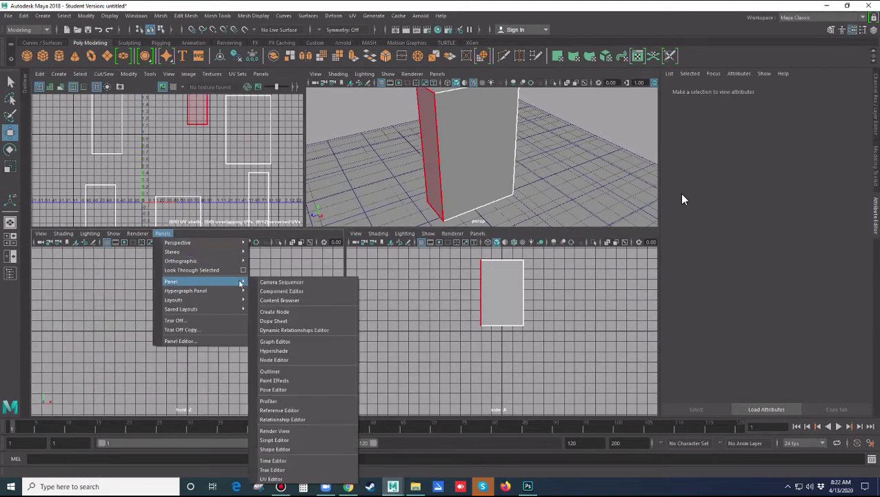
left_click(275, 351)
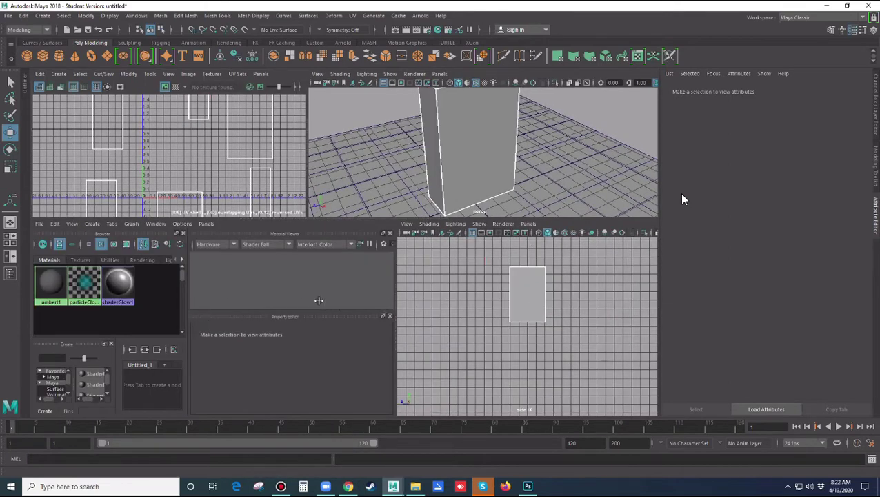
Close the Hypershade's Material Viewer, Property Editor and Browser, narrow its panel and enlarge the upper views again.
left_click(390, 233)
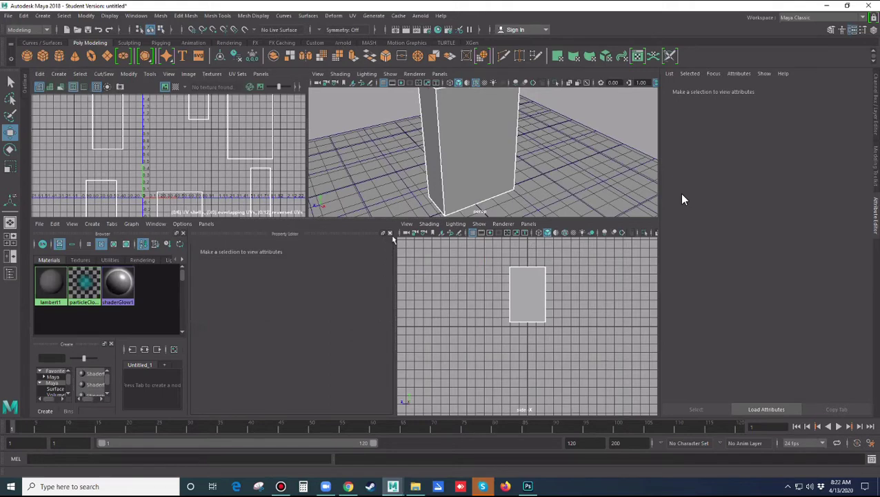
left_click(390, 233)
left_click_drag(391, 277, 300, 289)
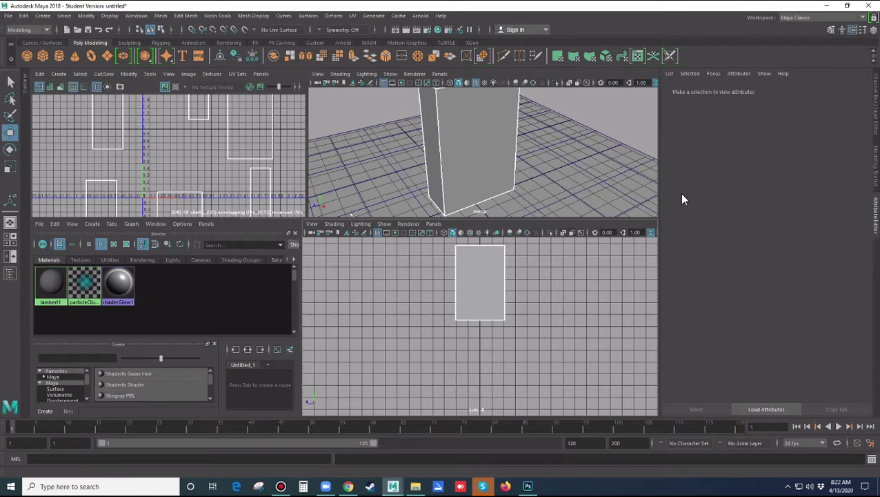
left_click(295, 233)
left_click_drag(299, 221, 298, 330)
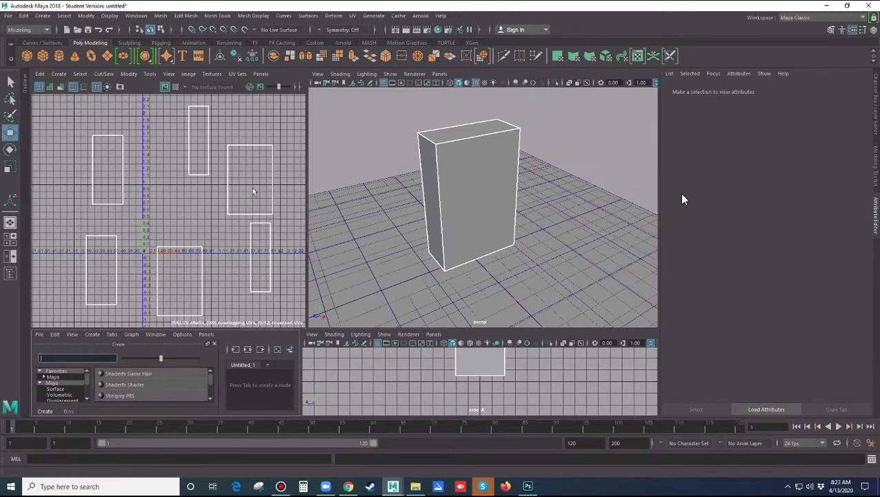
Select a narrow side face of the box and move its UV shell into the 0 to 1 UV square.
left_click(430, 175)
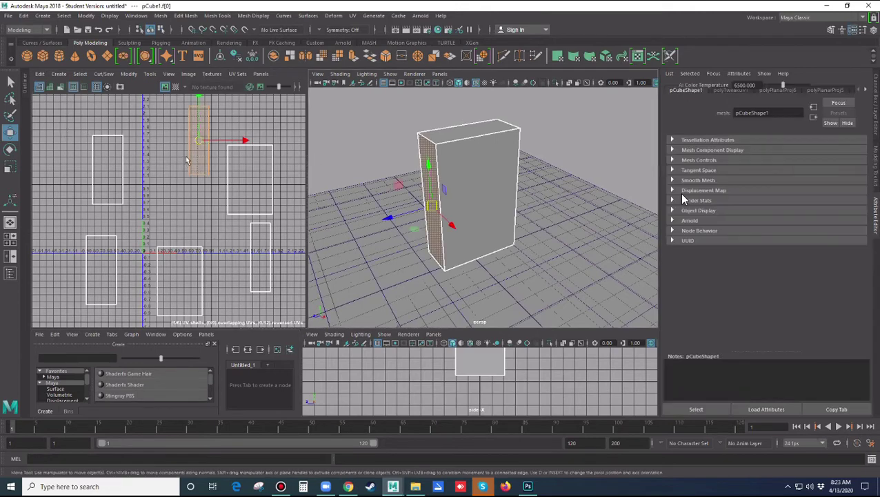
left_click_drag(200, 143, 164, 211)
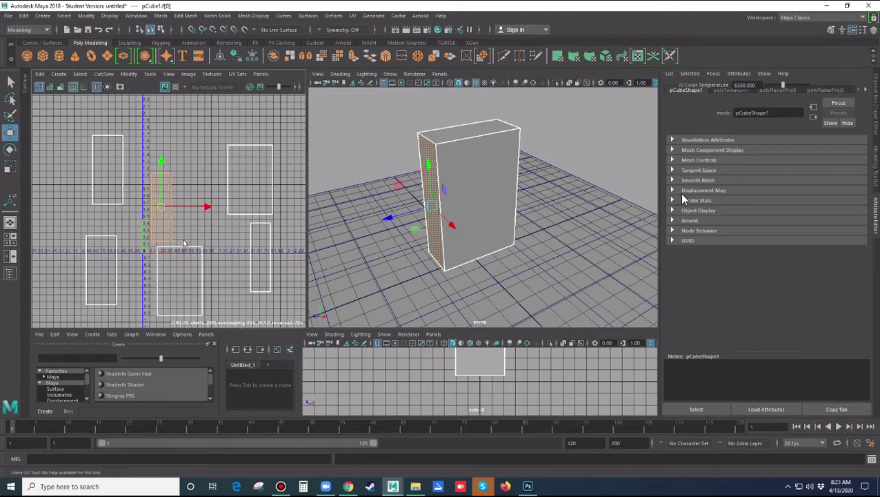
Try scaling the UV shells of a large side face and a narrow side face separately.
left_click(256, 195)
left_click(256, 195)
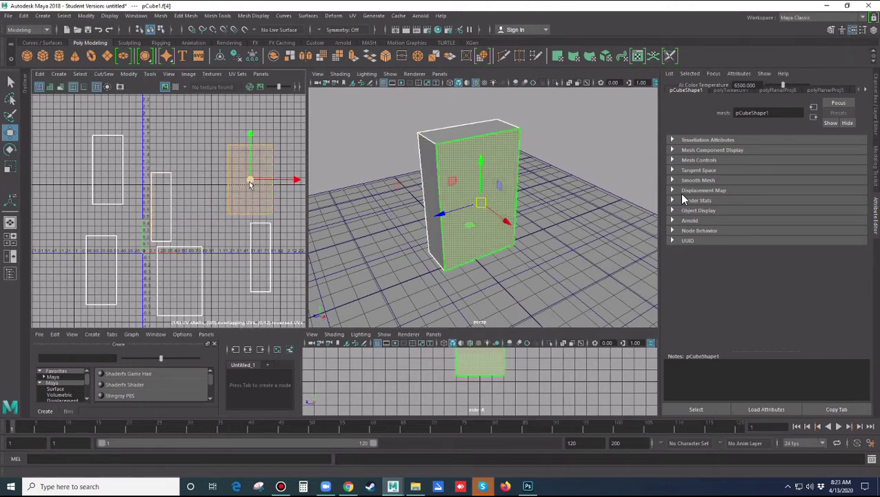
key("r")
mouse_move(251, 183)
left_mouse_down()
mouse_move(231, 179)
mouse_move(243, 184)
left_mouse_up()
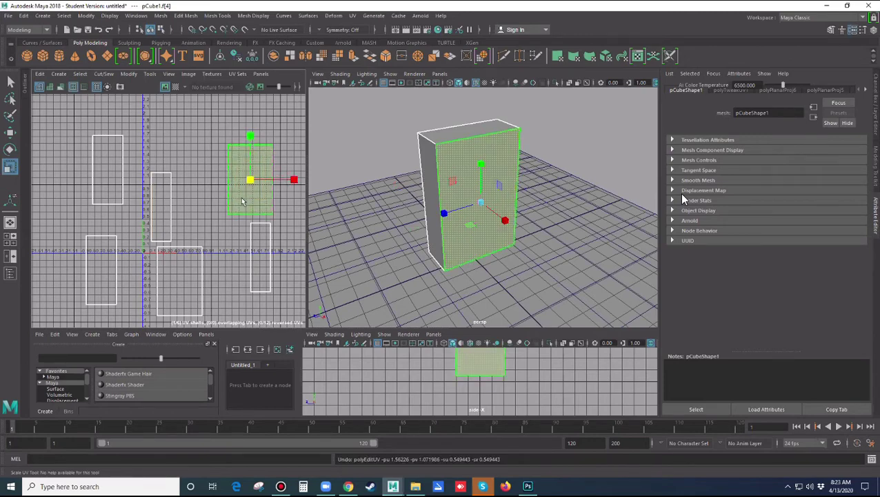
left_click(158, 207)
left_click_drag(152, 211, 158, 207)
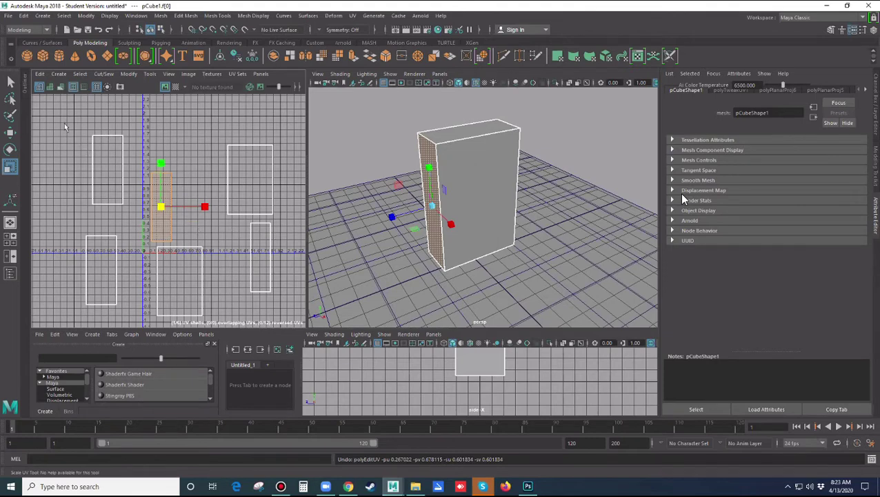
Select all six UV shells of the box and scale them down slightly together, keeping their relative proportions.
left_click(254, 200)
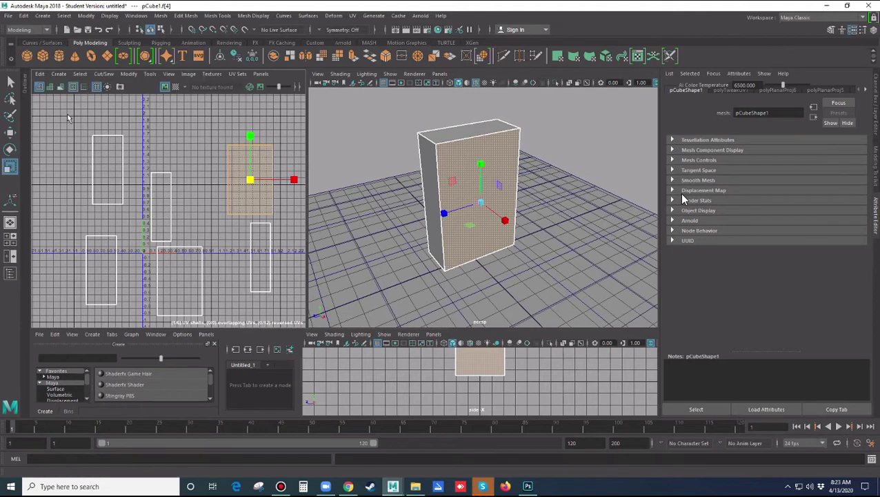
left_click_drag(284, 330, 72, 120)
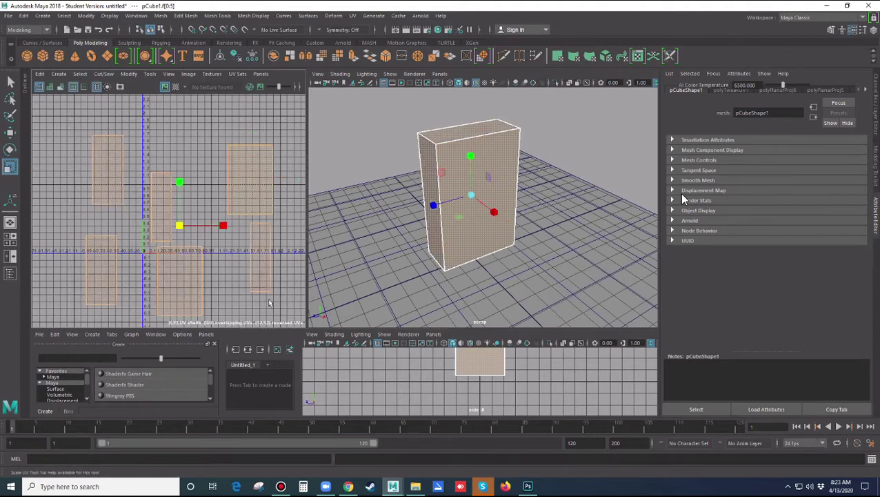
scroll(165, 224, "down", 3)
scroll(161, 222, "up", 3)
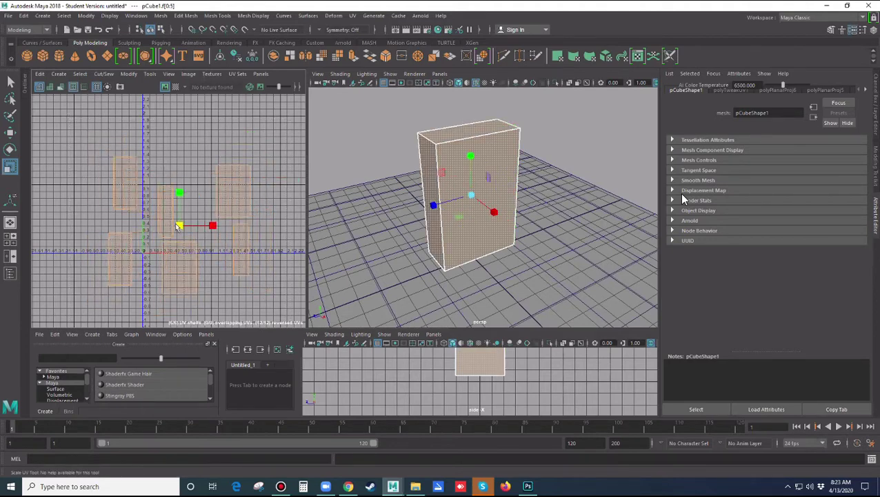
mouse_move(194, 231)
left_mouse_down()
mouse_move(177, 228)
mouse_move(190, 232)
left_mouse_up()
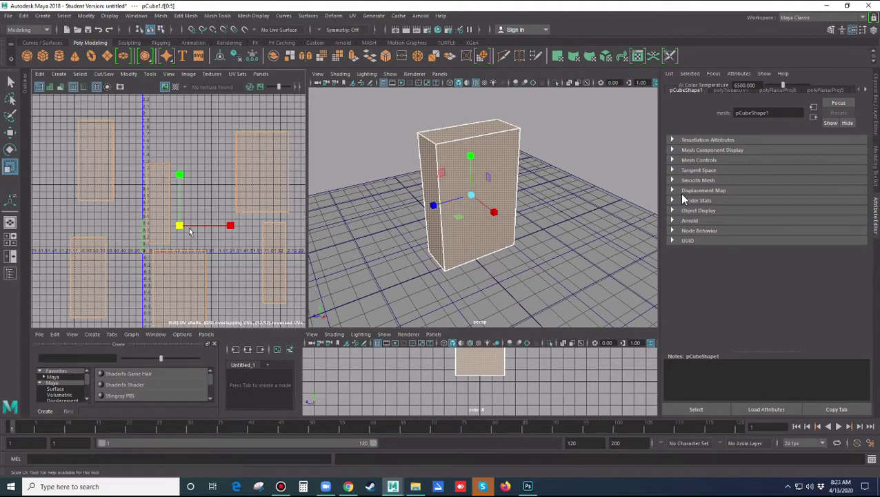
mouse_move(191, 232)
left_mouse_down()
mouse_move(173, 231)
mouse_move(185, 234)
left_mouse_up()
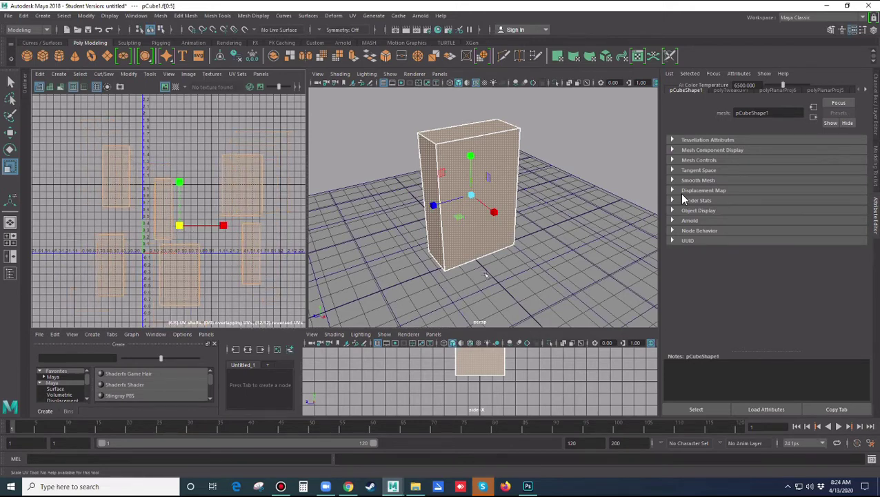
left_click_drag(535, 279, 498, 276, "alt")
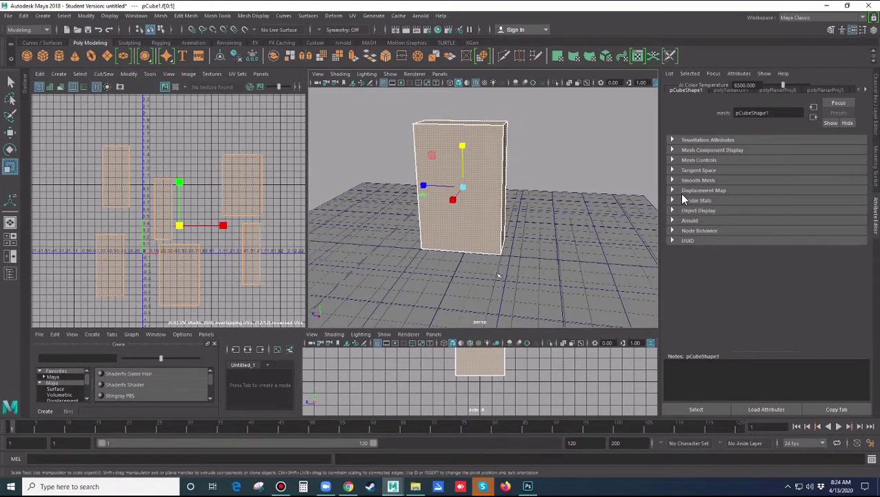
Scale all six UV shells down together to fit inside the 0 to 1 square and maximize the UV Editor.
left_click(74, 142)
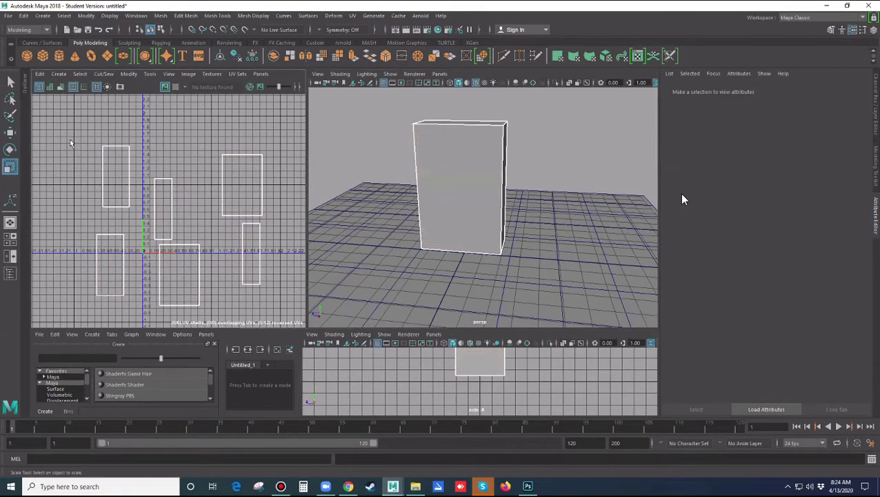
left_click_drag(64, 127, 289, 314)
left_click_drag(180, 226, 158, 225)
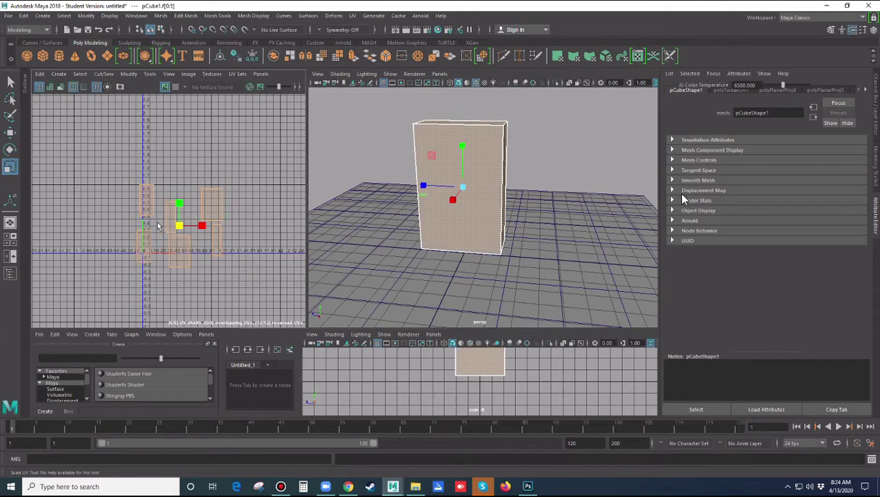
scroll(176, 236, "up", 1)
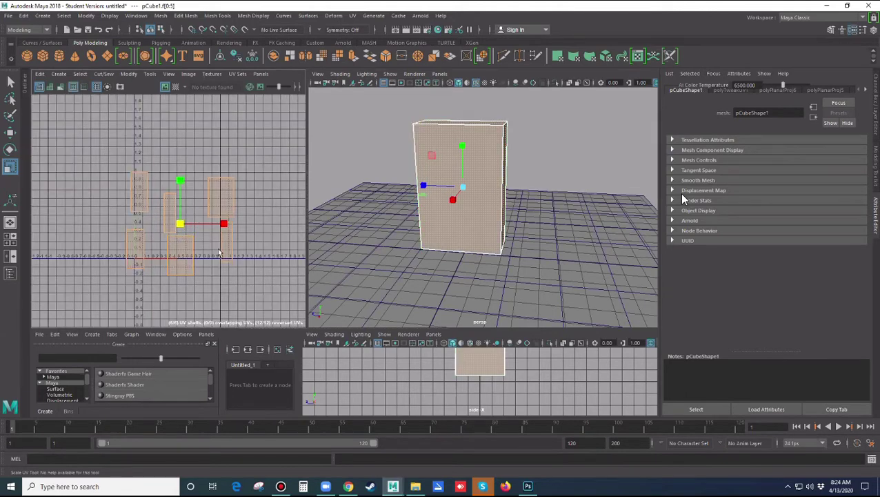
key("space")
middle_click_drag(411, 287, 403, 257, "alt")
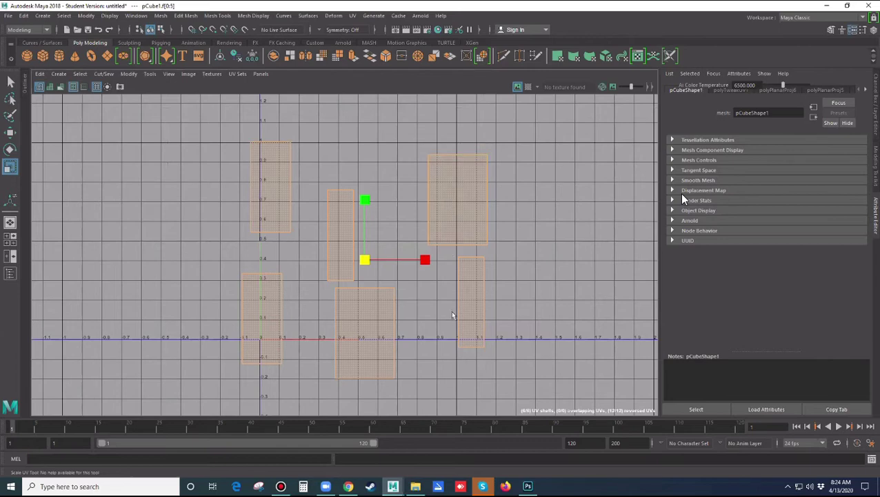
left_click_drag(365, 264, 338, 265)
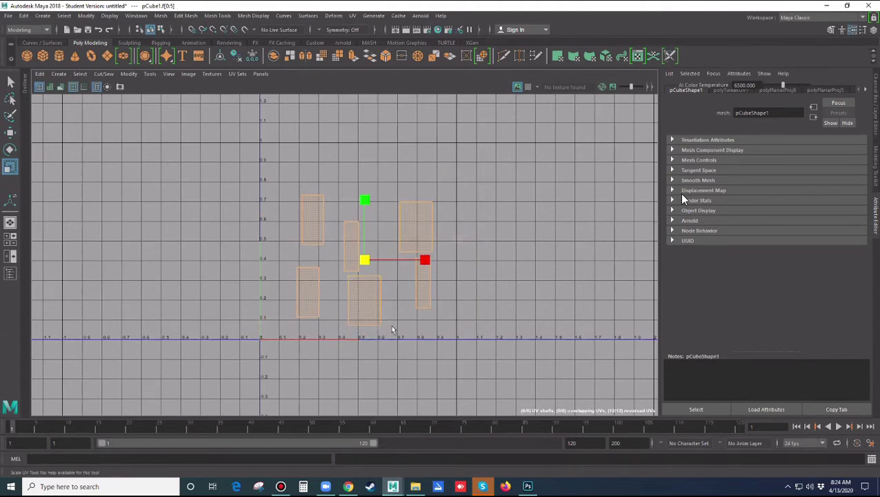
Scale all six UV shells together, trying smaller sizes and finishing with shells about 0.54 units tall.
scroll(395, 326, "up", 3)
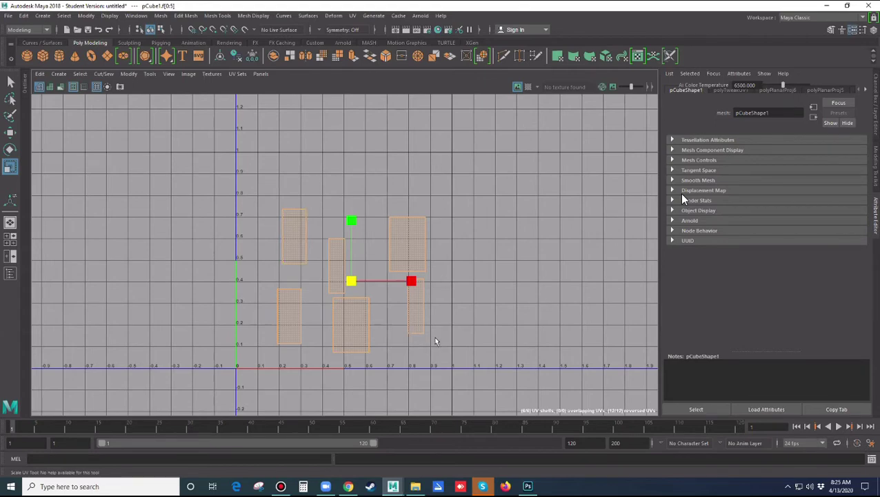
left_click_drag(351, 284, 301, 261)
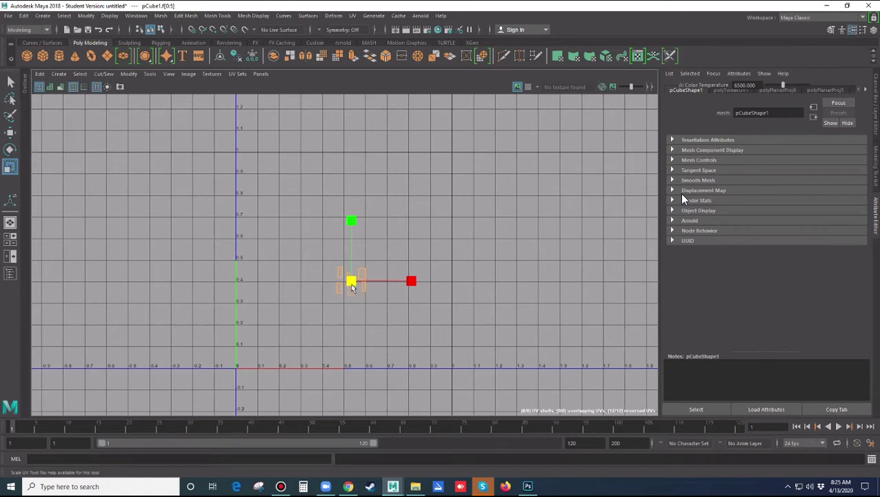
left_click_drag(354, 289, 614, 364)
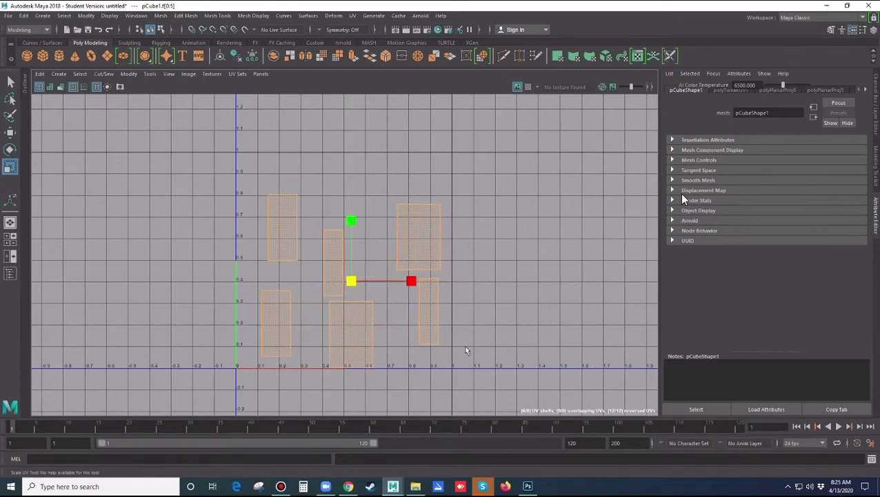
mouse_move(350, 286)
left_mouse_down()
mouse_move(427, 309)
mouse_move(350, 298)
left_mouse_up()
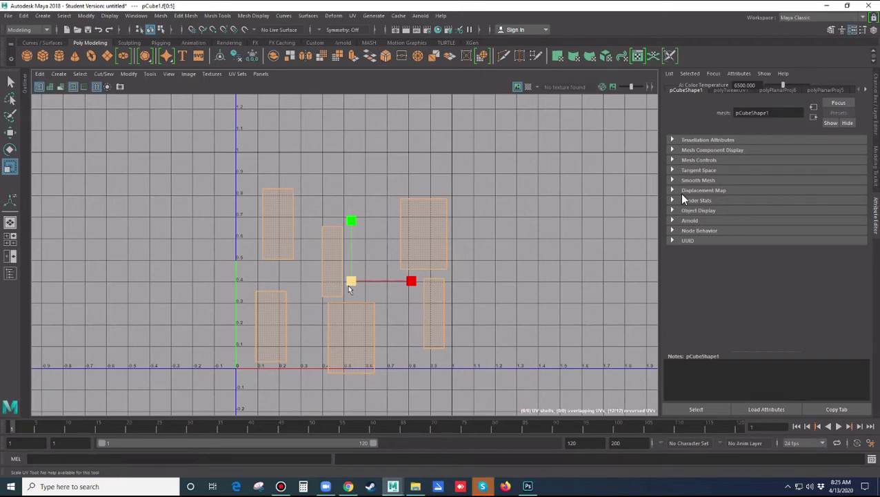
left_click_drag(349, 288, 394, 304)
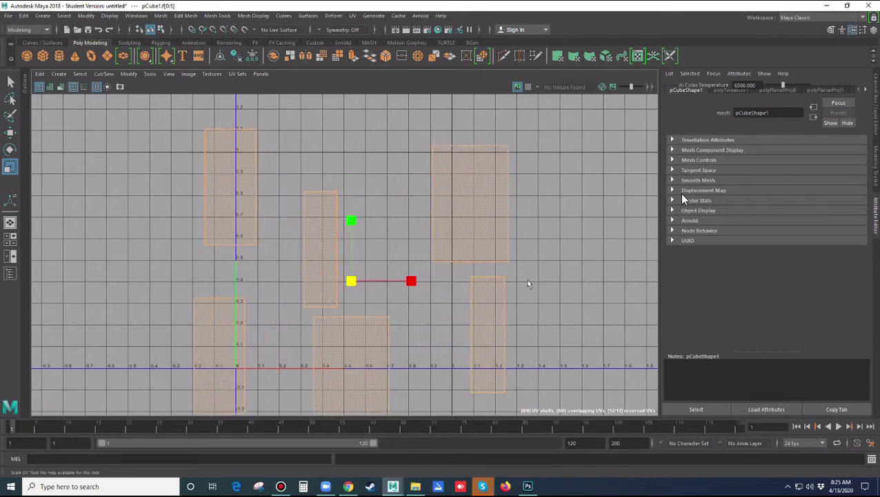
Move the upper medium-width UV shell into the upper-left corner of the 0 to 1 square.
left_click(346, 269)
left_click(235, 210)
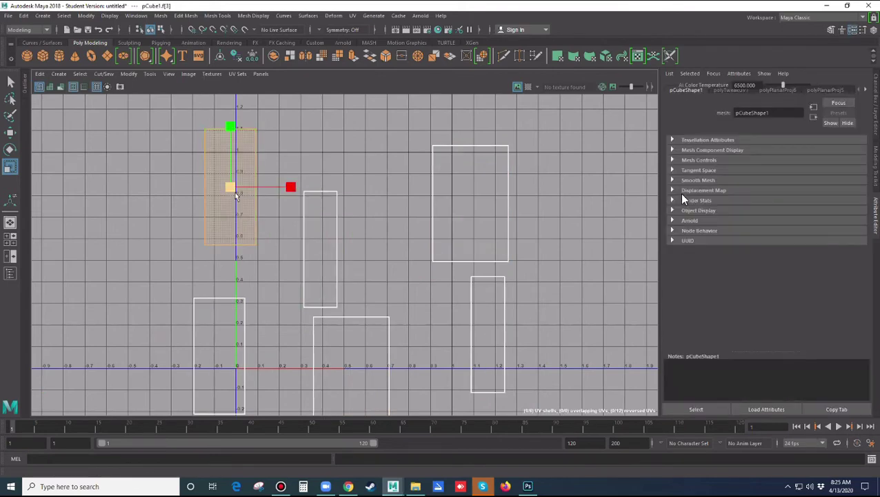
key("w")
left_click_drag(232, 190, 264, 215)
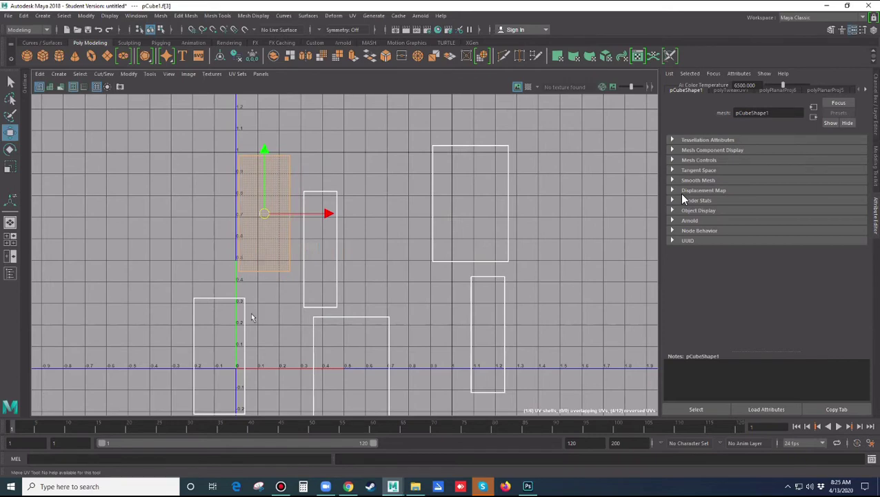
Place the two large UV shells side by side along the upper edge of the 0 to 1 square.
middle_click_drag(366, 276, 350, 246, "alt")
left_click(342, 335)
left_click_drag(335, 343, 362, 175)
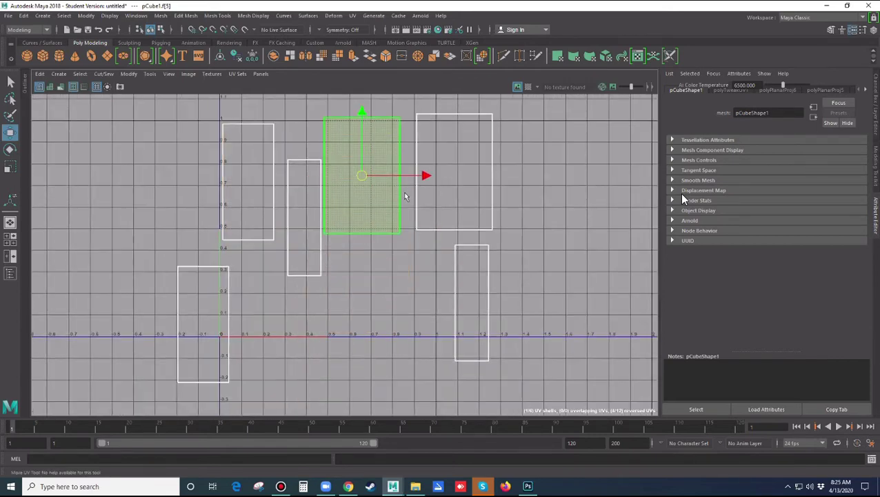
left_click(447, 196)
left_click_drag(454, 174, 440, 192)
Rotate the narrow UV shell near the large shells about 90 degrees and place it below the upper-left medium shell.
left_click(305, 220)
left_click_drag(304, 219, 299, 269)
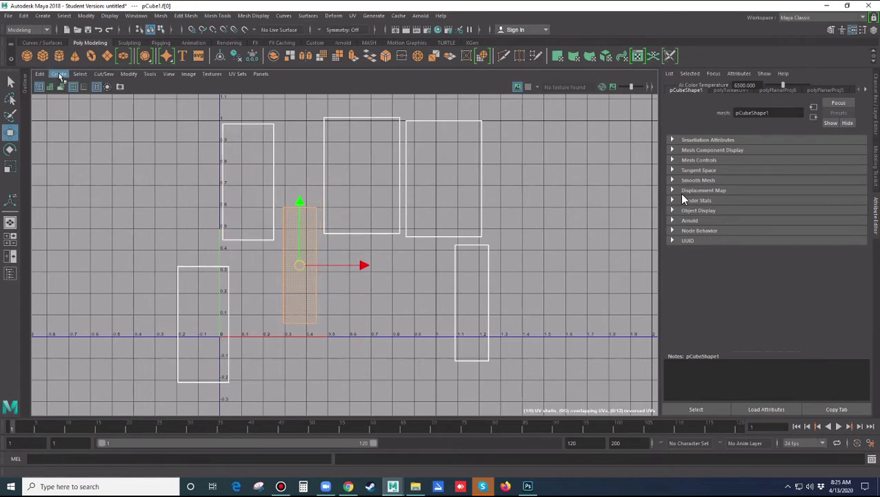
left_click(151, 75)
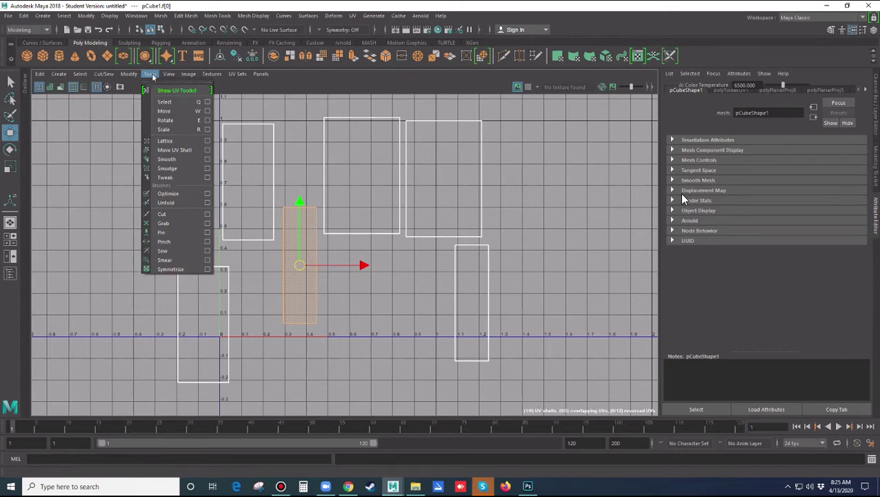
left_click(319, 86)
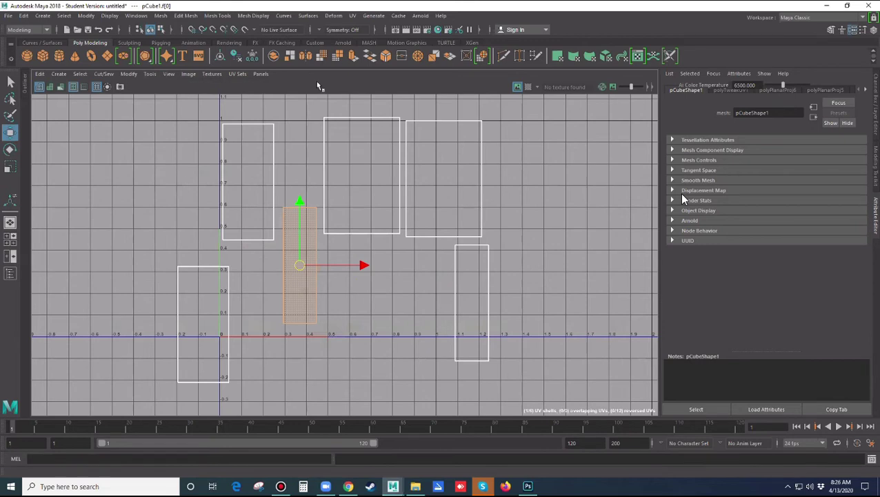
key("e")
left_click_drag(321, 211, 245, 247)
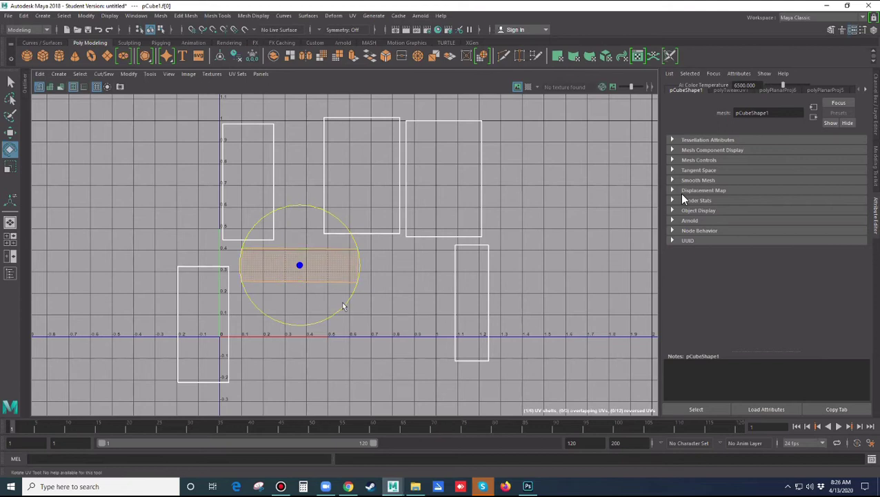
key("w")
left_click_drag(300, 266, 279, 264)
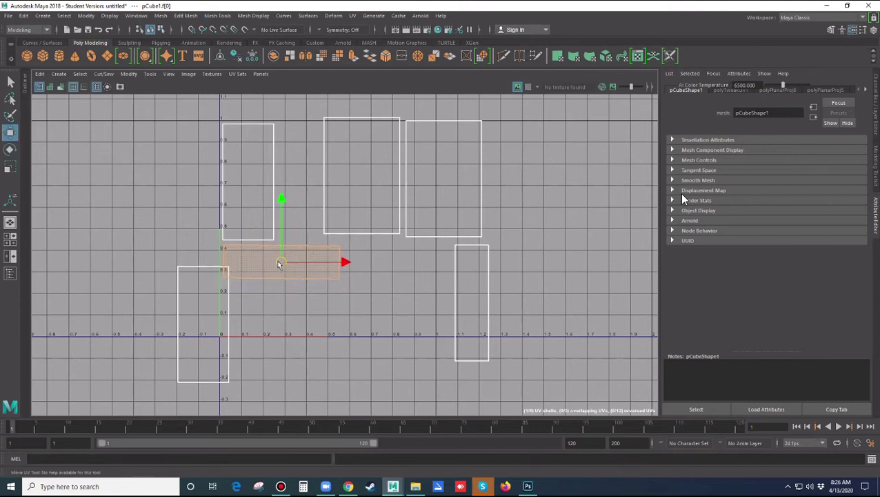
Move the other medium shell into the lower part of the square and close the two large shells up beside the first shell.
left_click(214, 307)
left_click_drag(207, 321, 369, 271)
left_click(366, 181)
left_click_drag(365, 181, 320, 183)
left_click(444, 191)
left_click_drag(444, 190, 397, 184)
Rotate the second narrow UV shell about 90 degrees and place it directly below the first horizontal narrow shell.
left_click(477, 308)
left_click_drag(471, 308, 297, 309)
key("e")
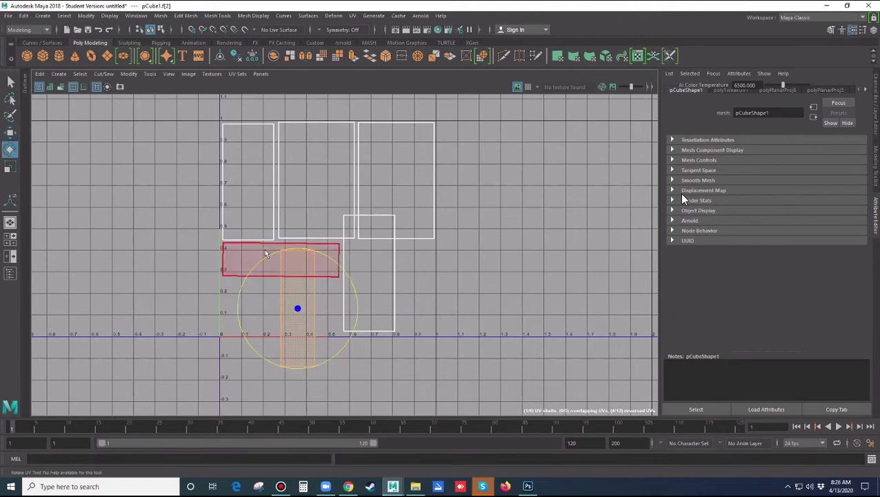
left_click_drag(269, 260, 232, 348)
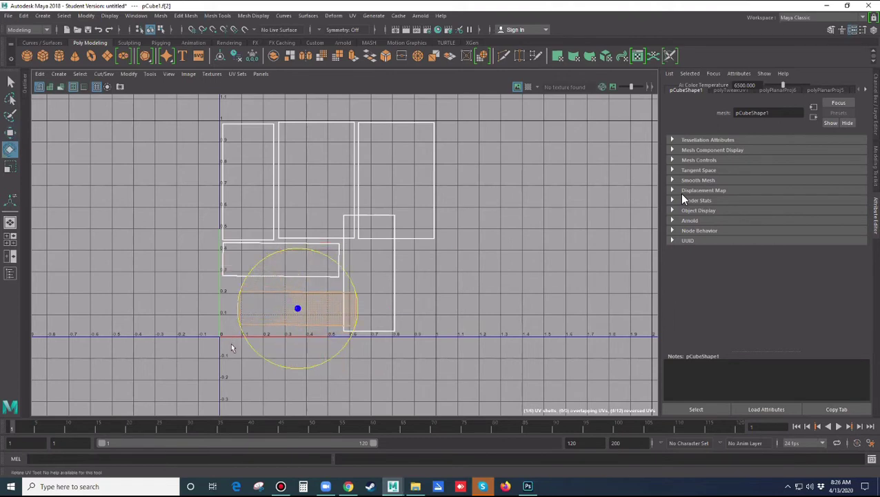
key("w")
left_click_drag(299, 304, 283, 298)
Shift the lower medium shell toward the square's right edge and move the two horizontal narrow shells outside the square.
left_click(376, 301)
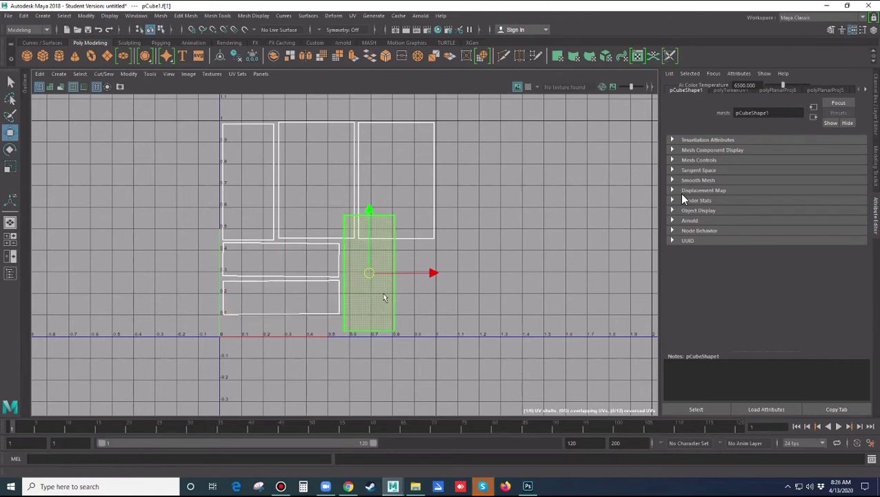
left_click_drag(369, 273, 402, 279)
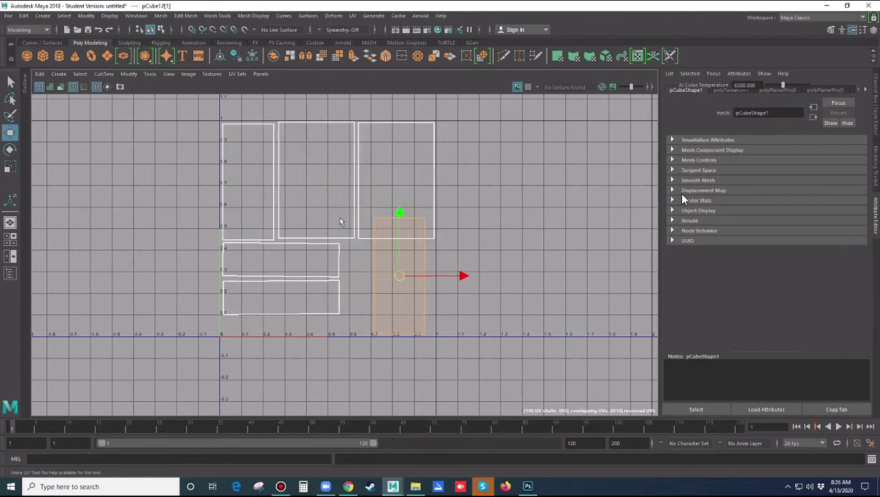
left_click_drag(197, 251, 348, 325)
left_click_drag(345, 277, 427, 296)
left_click_drag(362, 295, 520, 274)
Rotate the lower medium UV shell about 90 degrees and place it at the square's left edge beneath the upper row.
left_click(364, 273)
left_click(391, 280)
left_click_drag(399, 275, 307, 273)
key("e")
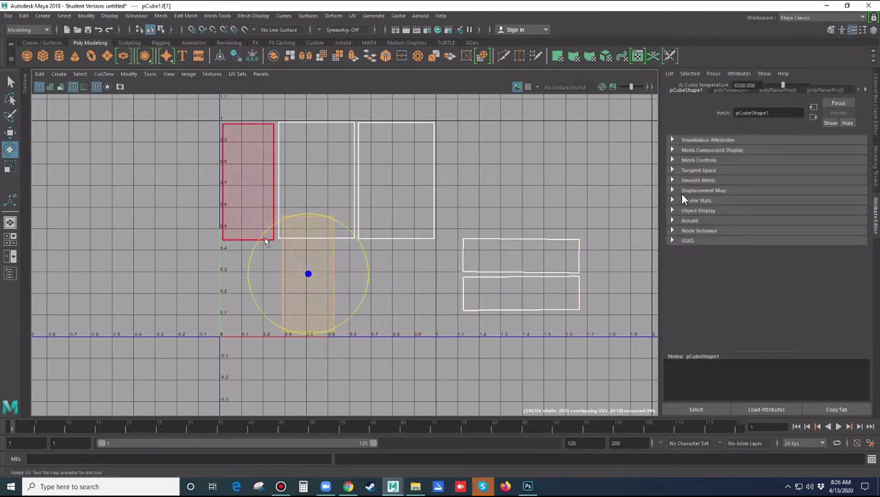
left_click_drag(257, 246, 276, 316)
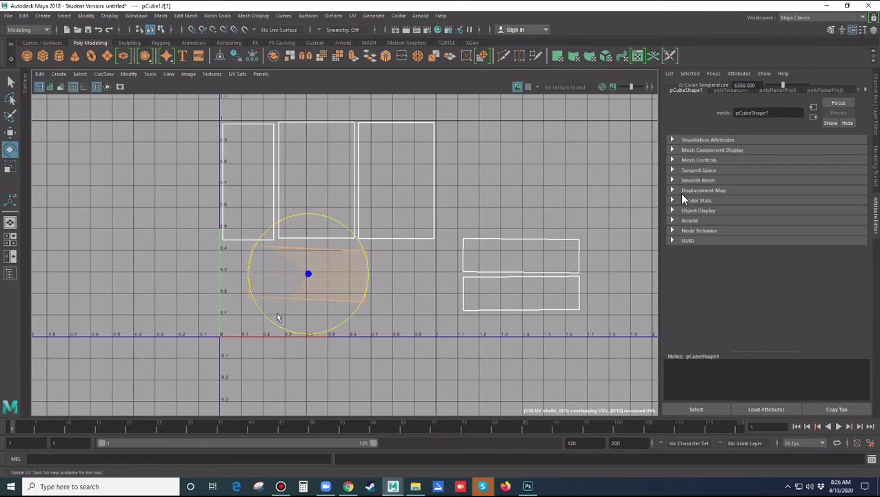
key("w")
left_click_drag(305, 279, 278, 272)
Place one narrow UV shell below the horizontal medium shell and the other beside its right end.
left_click(497, 287)
left_click_drag(497, 287, 281, 317)
left_click(507, 269)
left_click_drag(507, 270, 397, 266)
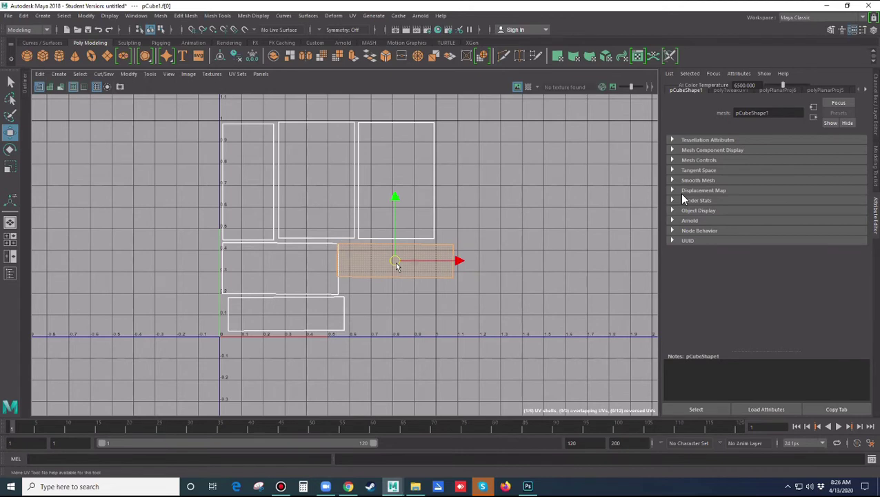
Select all six UV shells, scale them down slightly together and align them with the square's upper-left corner.
left_click_drag(195, 112, 215, 189)
left_click(224, 192)
left_click_drag(197, 113, 485, 366)
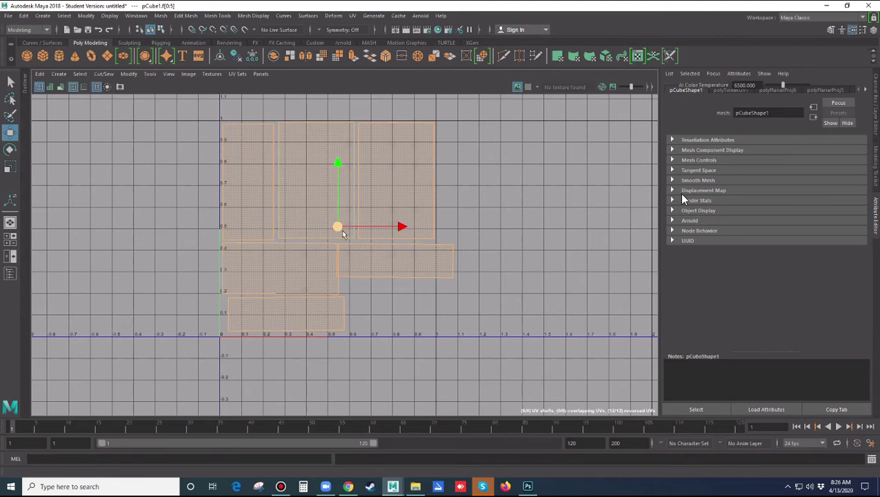
key("r")
left_click_drag(338, 230, 334, 229)
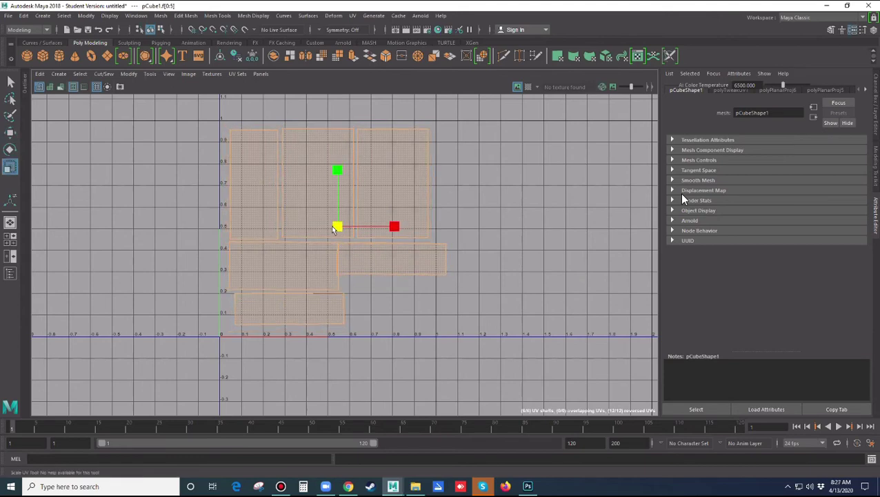
key("w")
left_click_drag(338, 229, 331, 220)
Move one narrow shell to the square's lower-right corner and the other directly beneath the horizontal medium shell.
left_click(449, 270)
left_click(390, 252)
left_click_drag(390, 255, 390, 258)
left_click(283, 301)
left_click_drag(284, 301, 383, 312)
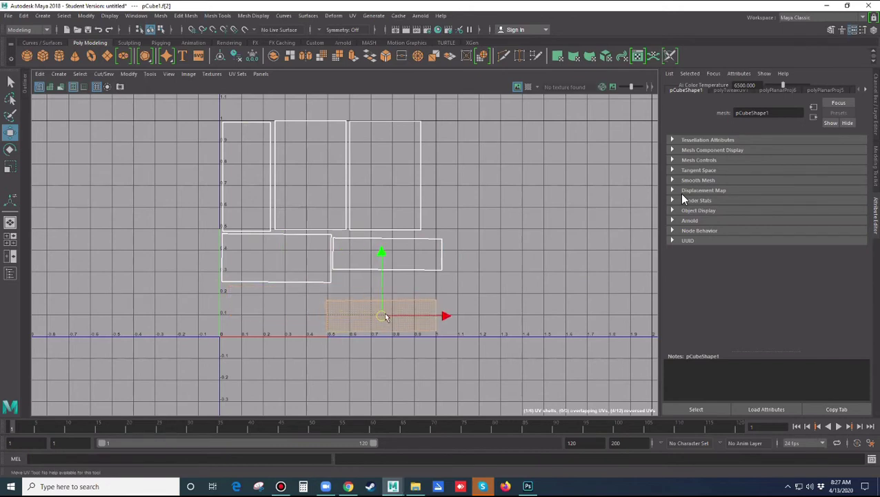
left_click(386, 267)
left_click_drag(386, 259, 271, 304)
left_click(384, 321)
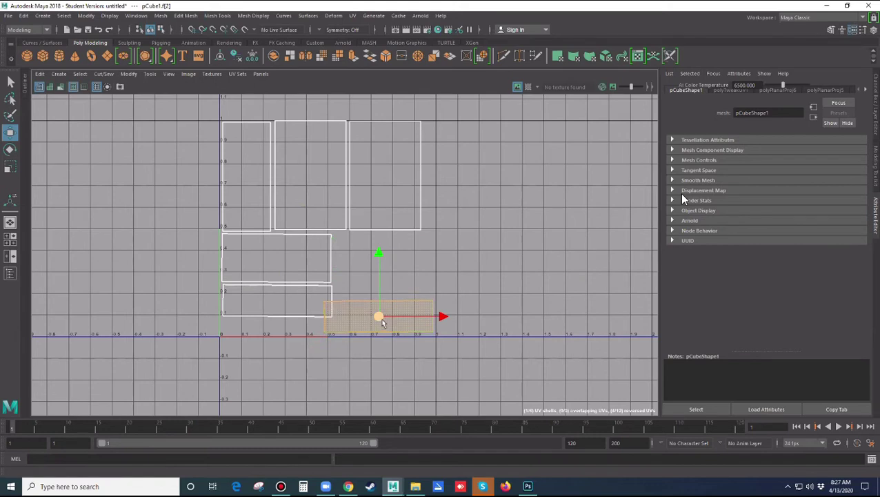
key("e")
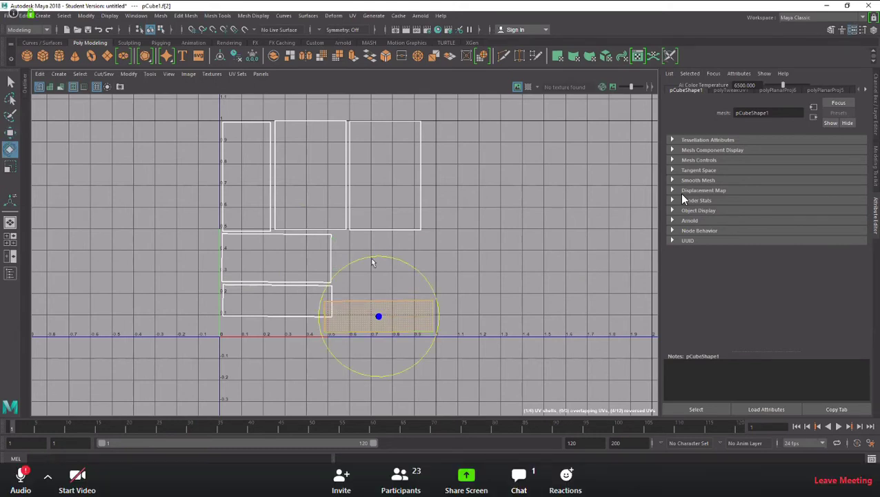
left_click_drag(309, 327, 374, 285)
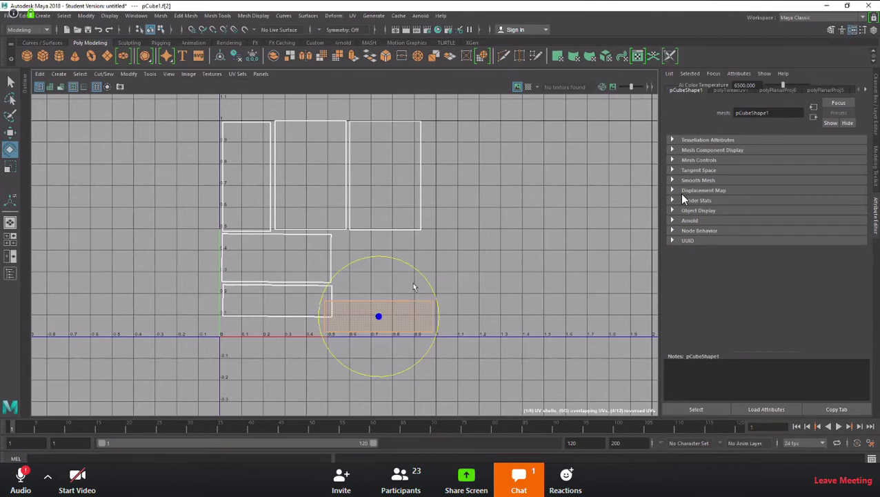
Scale all six UV shells down slightly more and realign the layout with the square's upper-left corner.
left_click(189, 141)
left_click_drag(430, 306, 430, 305)
key("r")
left_click_drag(330, 232, 320, 223)
key("w")
Move the lower-right narrow UV shell into the corner of the square, spanning about 0.5 to 1 in U.
left_click(443, 298)
left_click(377, 312)
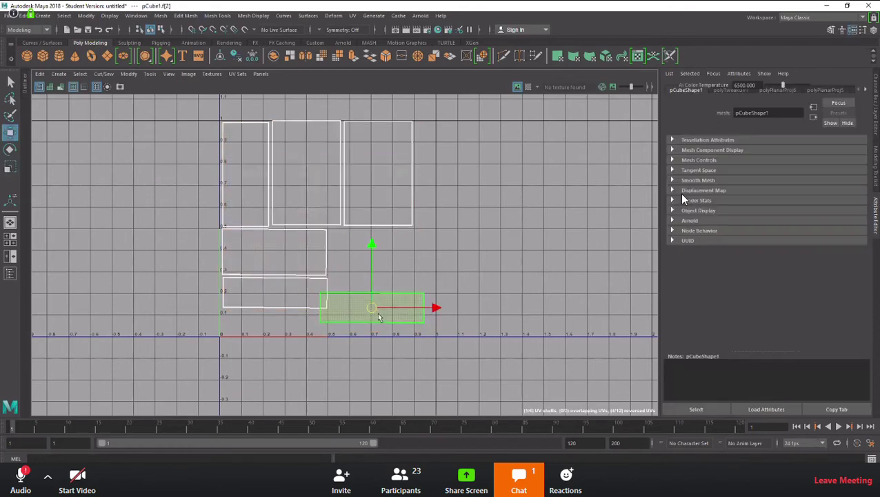
left_click_drag(373, 307, 382, 318)
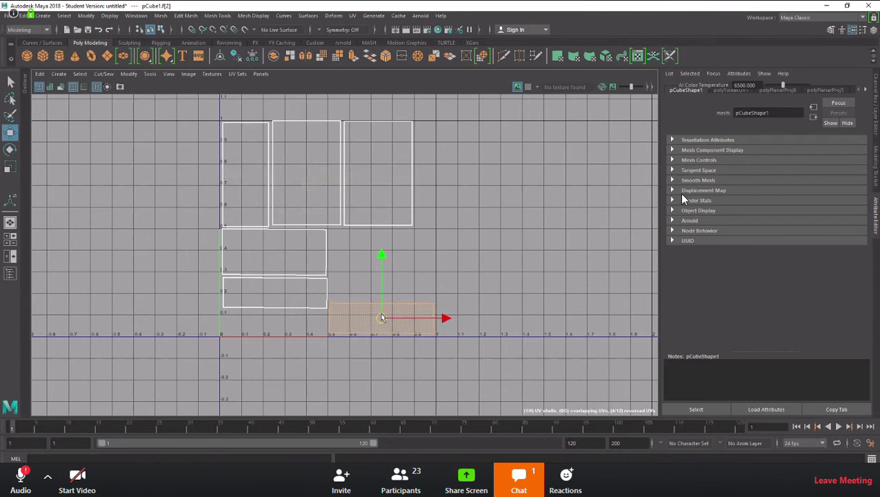
left_click(431, 280)
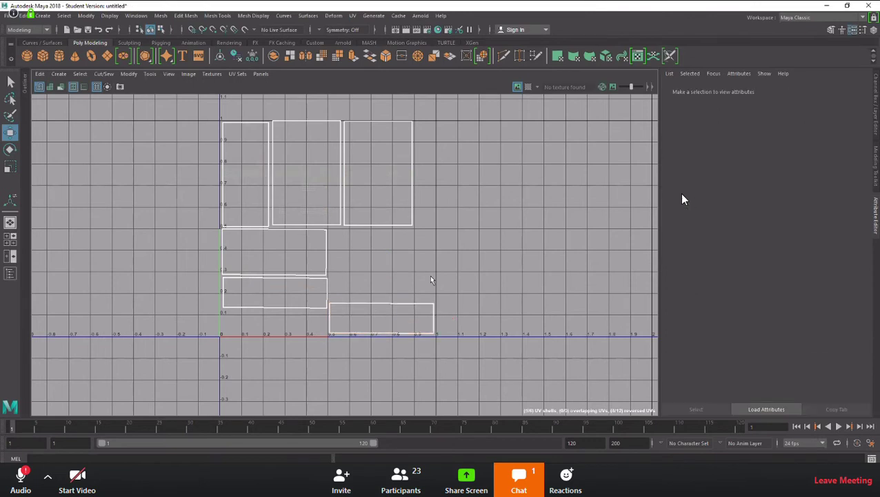
Move the narrowest upright UV shell out of the upper row and shift the two large shells against the square's left edge.
left_click(240, 139)
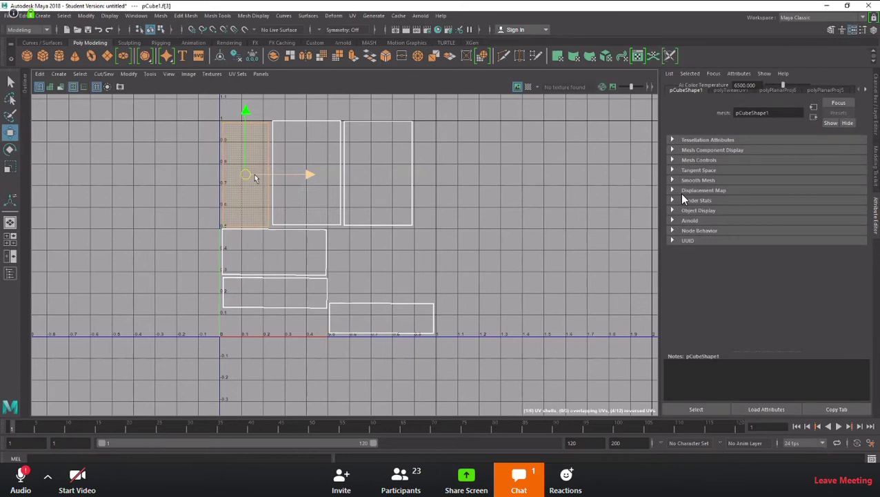
left_click_drag(255, 176, 415, 247)
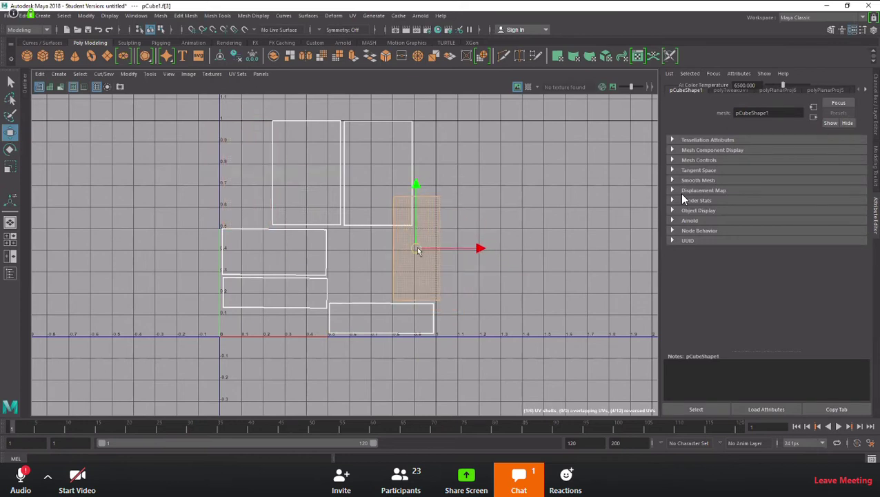
left_click(320, 188)
left_click_drag(307, 173, 257, 171)
left_click(363, 177)
left_click_drag(378, 172, 329, 174)
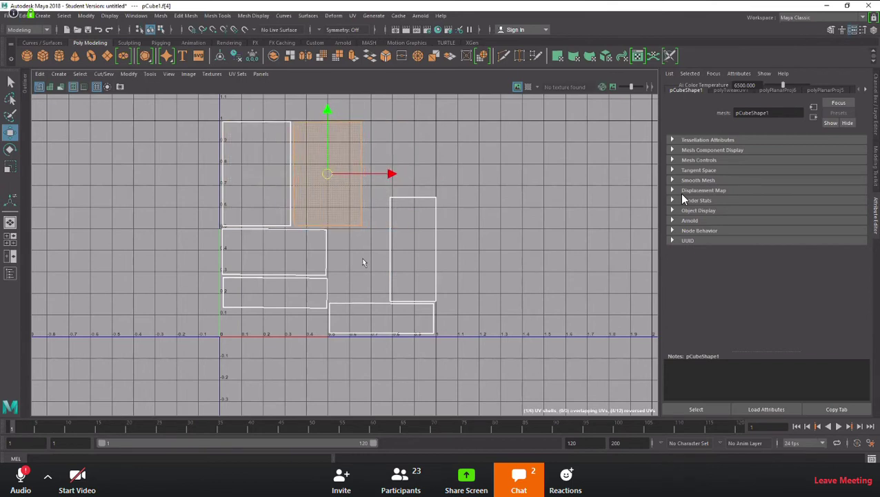
Place the narrowest upright UV shell at the end of the upper row and the loose narrow horizontal shell beneath it, spanning about 0.5 to 1 in U.
left_click(411, 269)
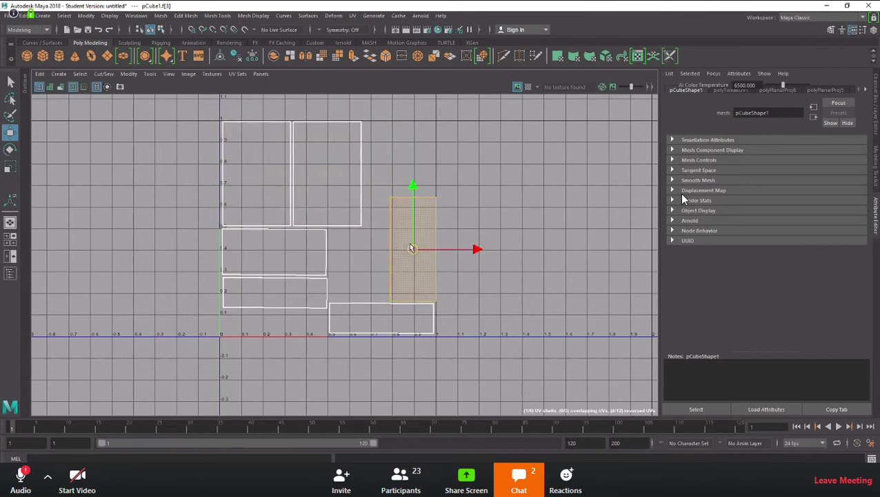
left_click(386, 314)
left_click_drag(388, 313, 386, 247)
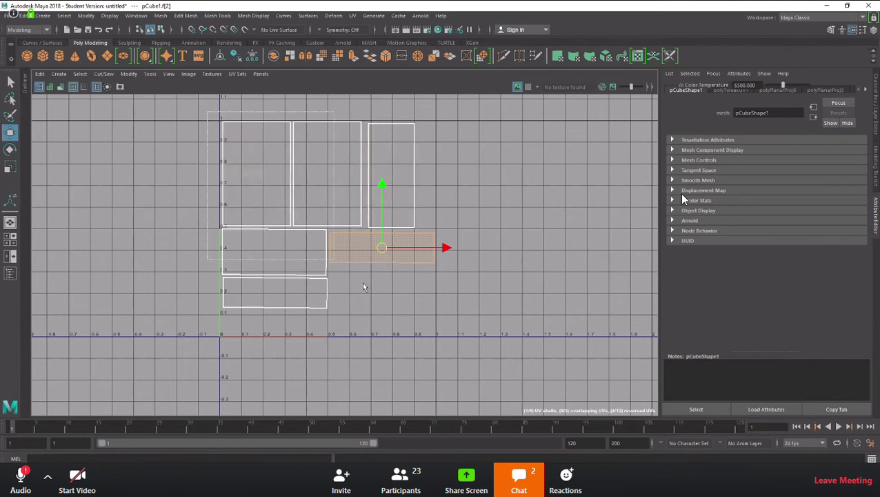
Select all six UV shells, scale them up slightly together and align them with the square's upper-left corner.
key("ctrl+shift+a")
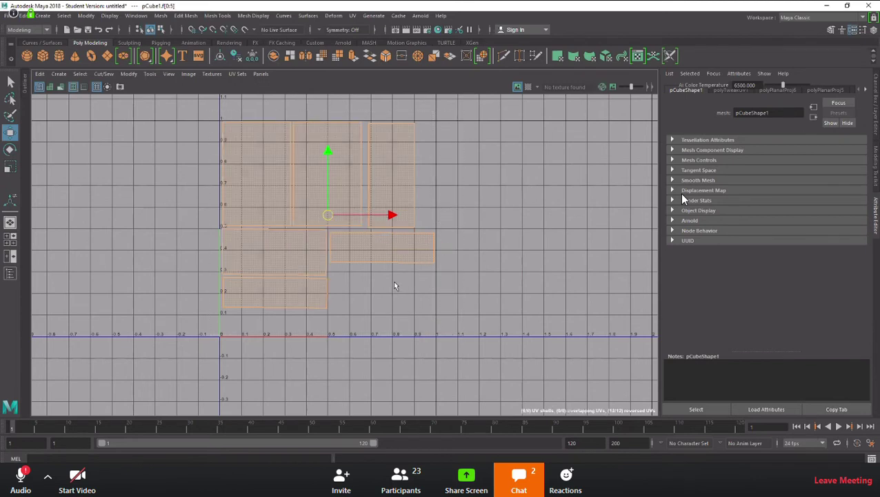
key("r")
left_click_drag(329, 215, 343, 230)
key("w")
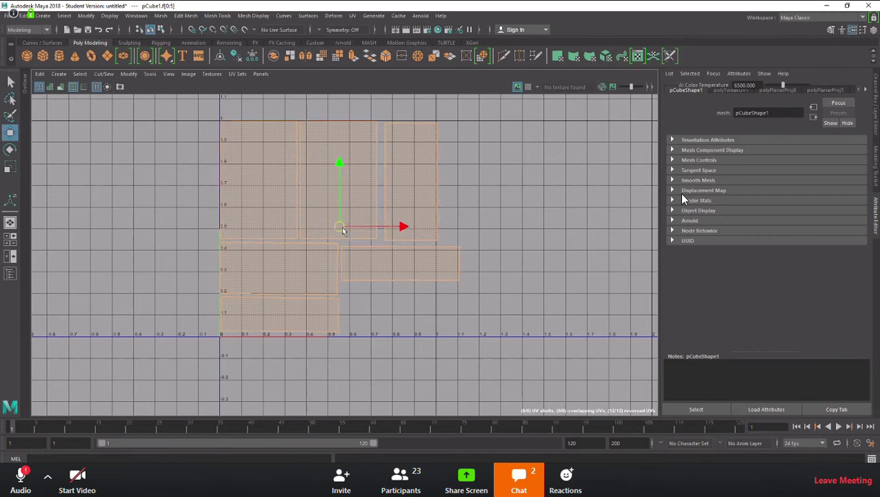
Close the gap beside the narrowest upright UV shell and raise the narrow horizontal shell to just beneath the upper row.
left_click(398, 314)
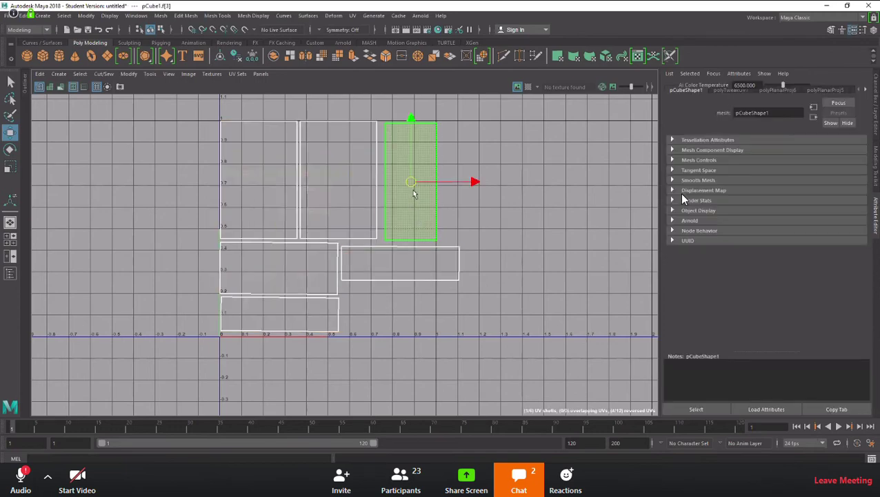
left_click(405, 270)
left_click_drag(405, 270, 423, 267)
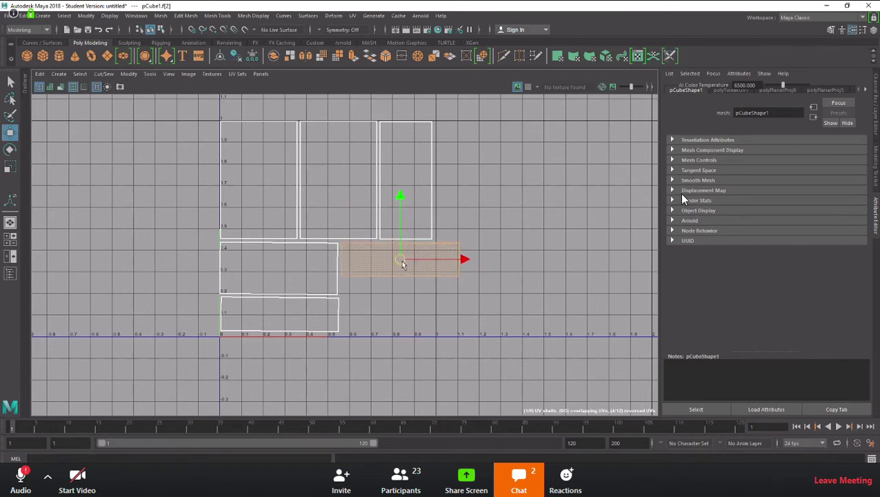
left_click(197, 112)
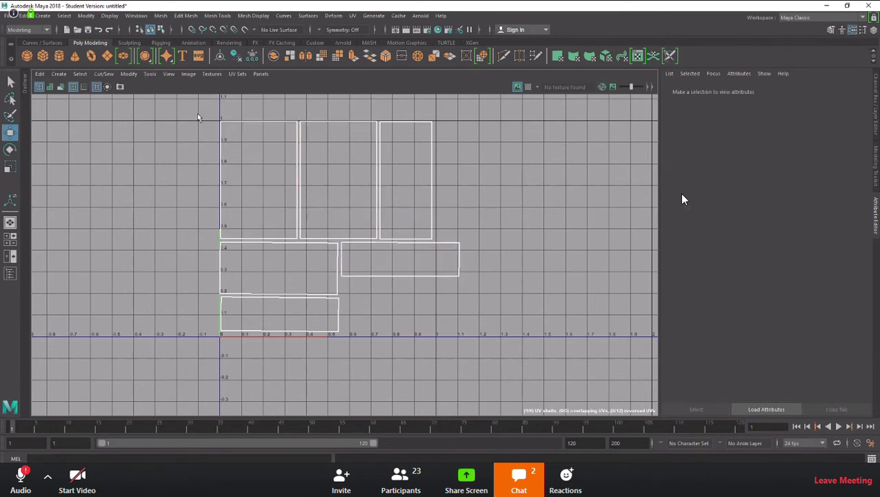
Try moving the narrow horizontal UV shell outside the square and return it beneath the upper row.
left_click(395, 256)
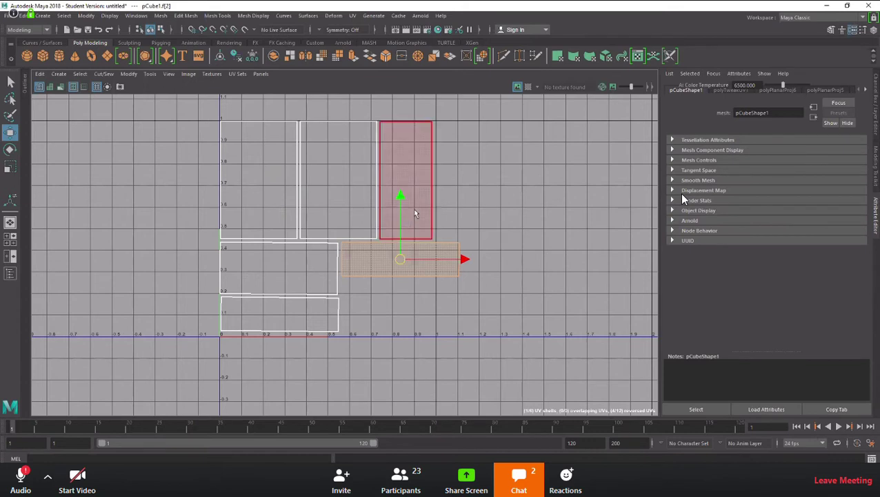
left_click(420, 219)
left_click(397, 272)
left_click_drag(399, 261, 498, 193)
left_click(422, 190)
mouse_move(407, 186)
left_mouse_down()
mouse_move(398, 269)
mouse_move(430, 277)
mouse_move(408, 275)
mouse_move(408, 182)
left_mouse_up()
left_click(526, 176)
left_click_drag(527, 177, 403, 262)
Scale all six UV shells down together and fit the narrow horizontal shell beside the medium horizontal one, spanning about 0.5 to 1 in U.
left_click_drag(202, 103, 461, 343)
key("r")
left_click_drag(340, 229, 335, 225)
key("w")
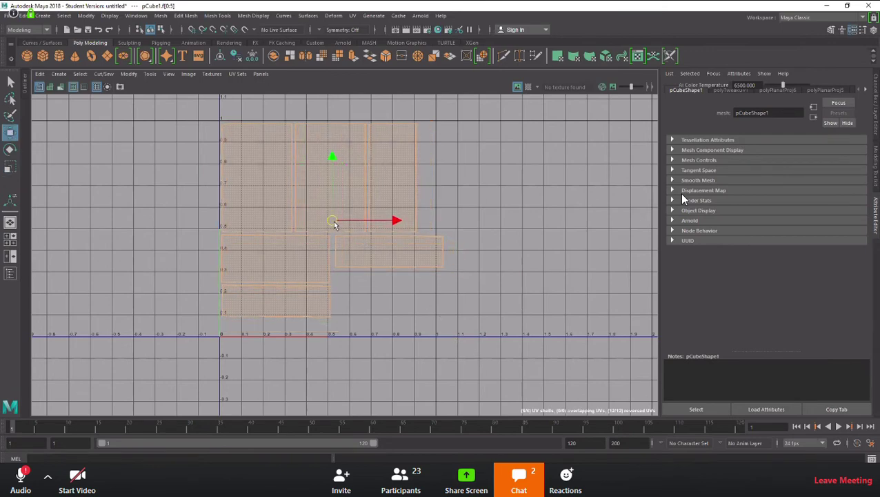
left_click(387, 254)
left_click_drag(387, 255, 383, 260)
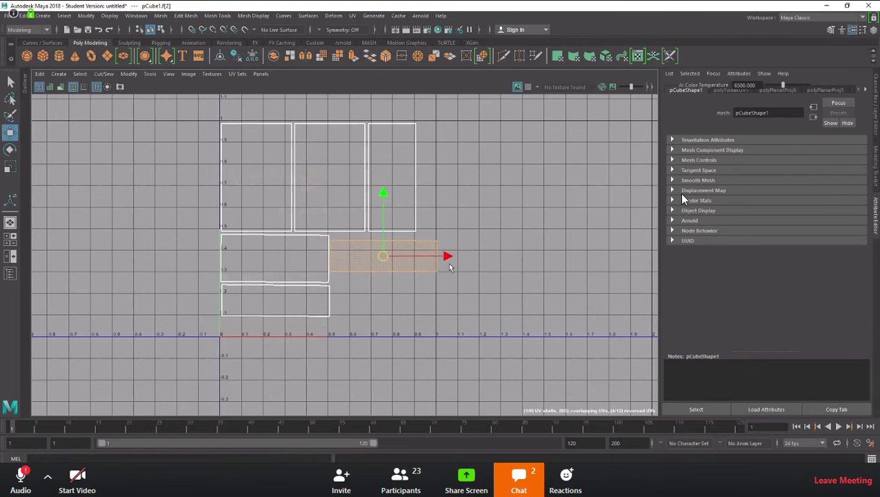
Select all six UV shells, scale them down very slightly and move the whole layout against the square's upper-left corner.
scroll(445, 271, "up", 3)
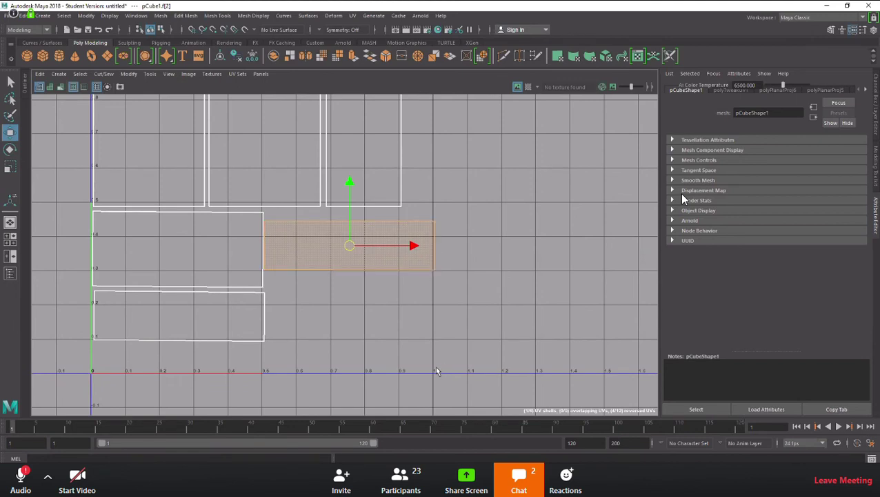
scroll(436, 371, "down", 1)
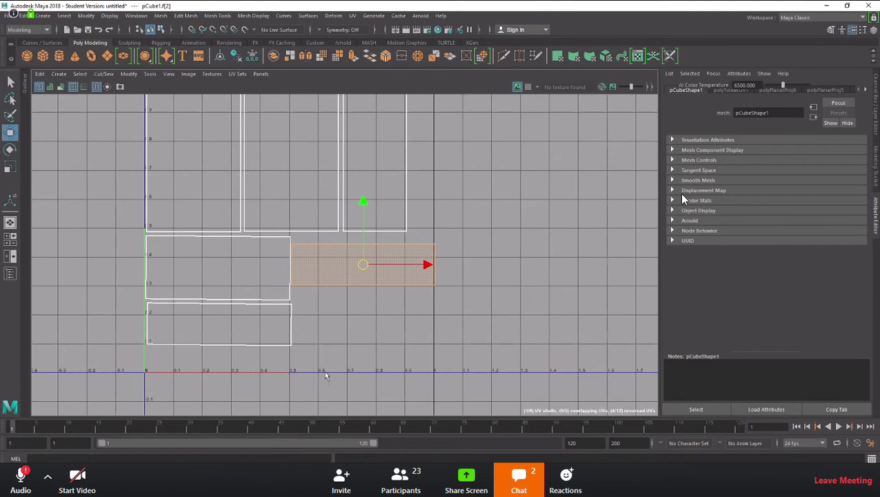
scroll(425, 367, "down", 1)
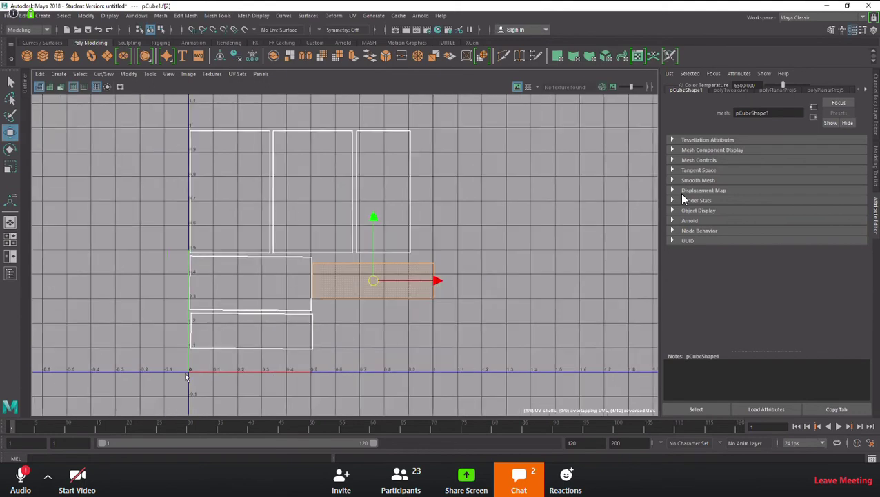
scroll(289, 342, "down", 1)
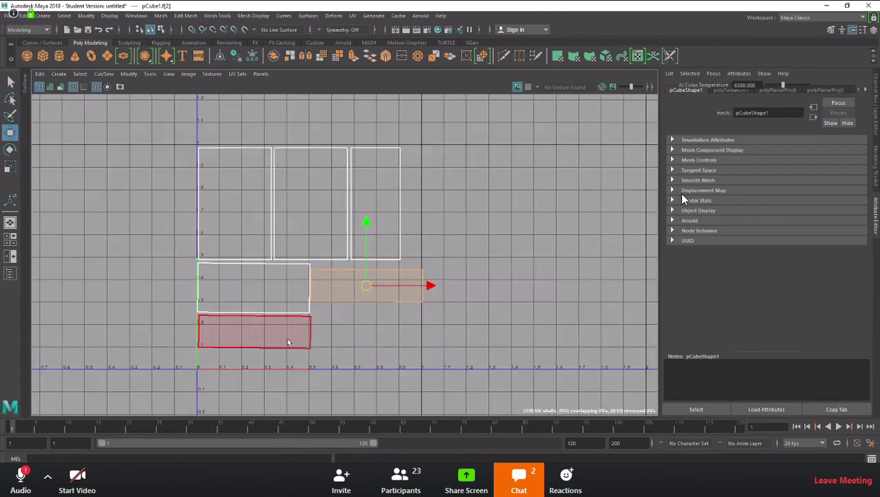
scroll(307, 348, "down", 1)
scroll(368, 359, "down", 1)
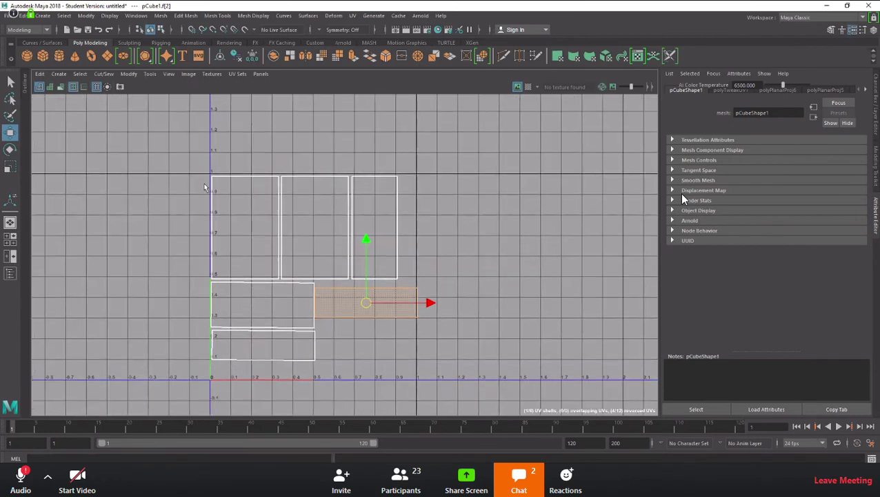
left_click_drag(180, 163, 464, 399)
key("r")
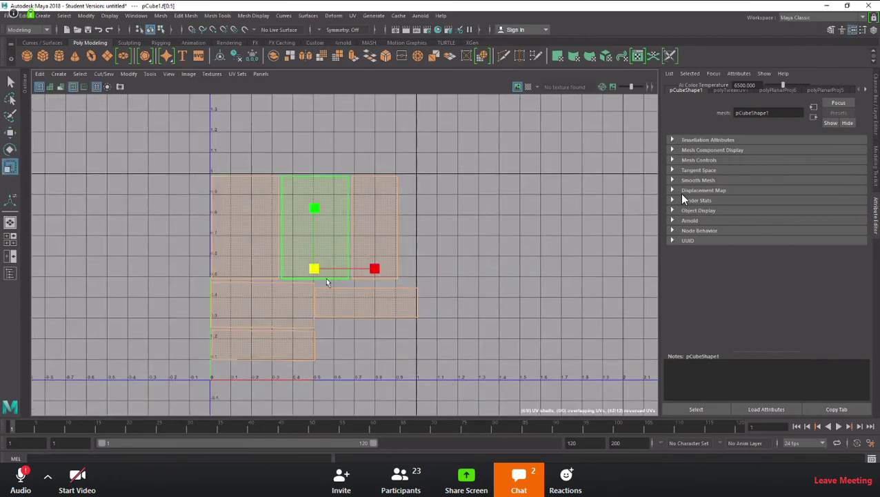
left_click_drag(315, 269, 308, 270)
key("w")
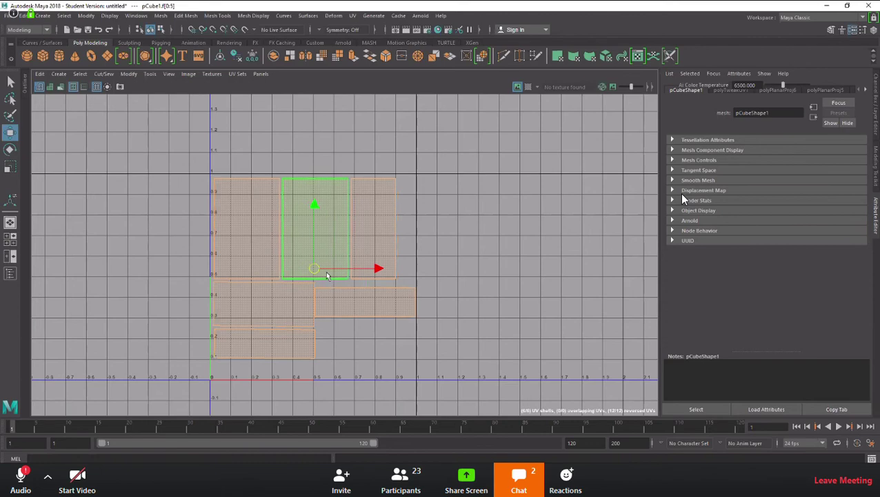
left_click_drag(316, 269, 313, 267)
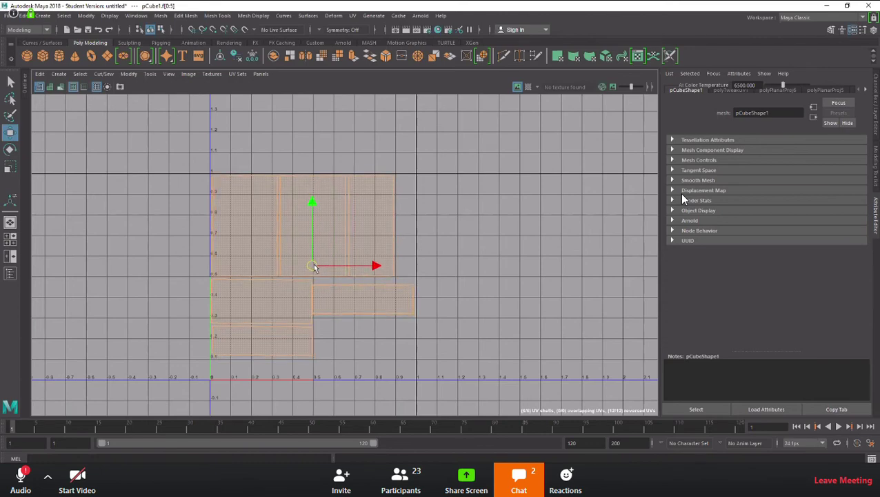
Tuck the narrow horizontal UV shell directly beneath the upper row, ending at 1 in U.
left_click(359, 310)
left_click_drag(362, 298, 353, 299)
Try scaling the narrow horizontal UV shell on its own, both smaller and larger, and undo each change.
key("r")
key("ctrl+z")
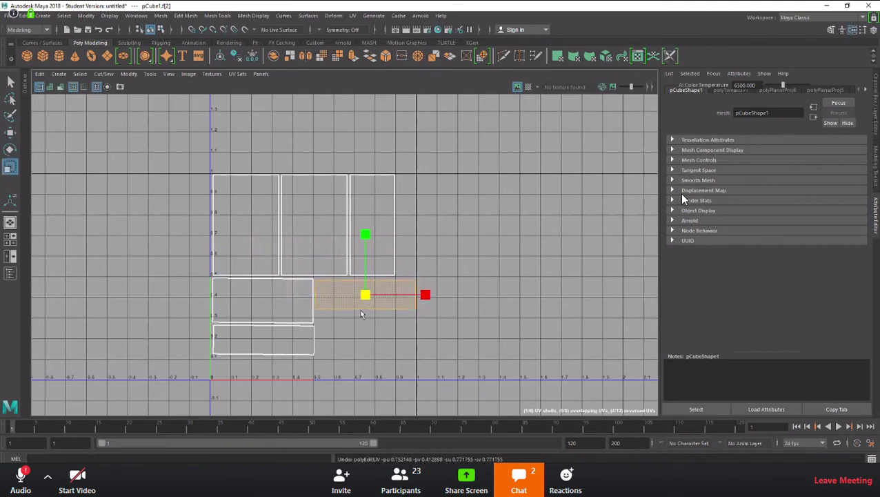
left_click_drag(365, 298, 352, 302)
key("ctrl+z")
left_click_drag(365, 295, 405, 302)
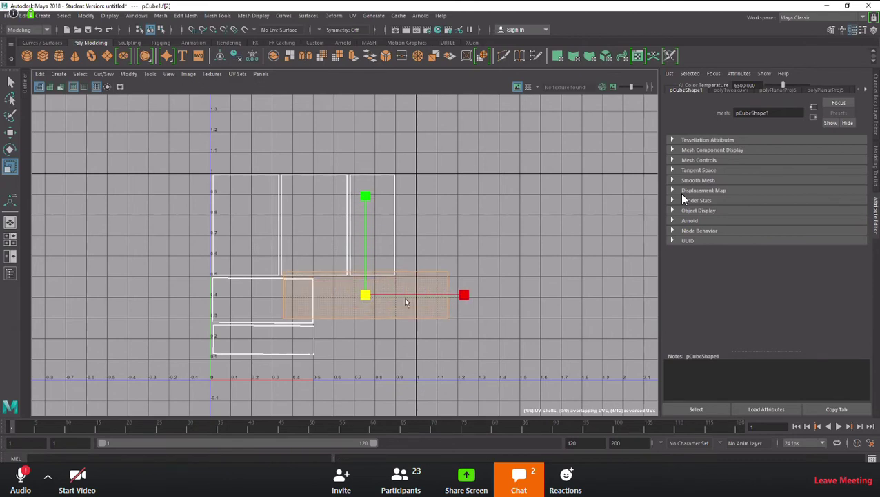
key("ctrl+z")
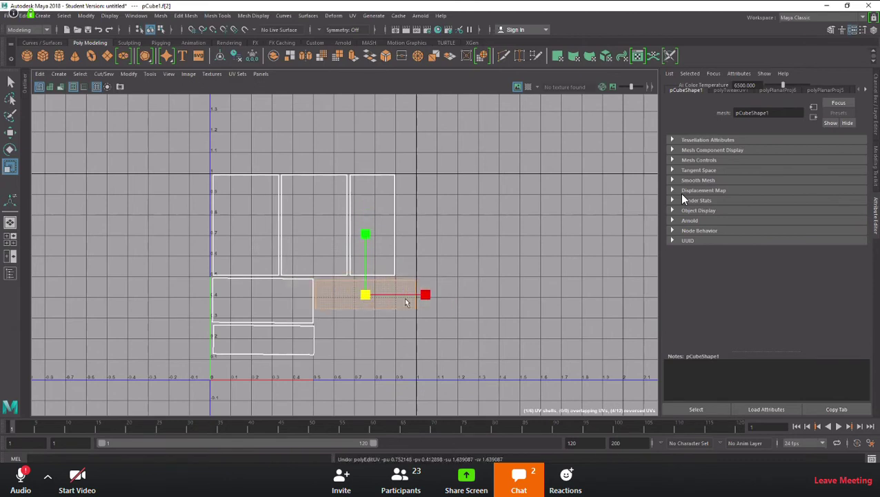
left_click(452, 296)
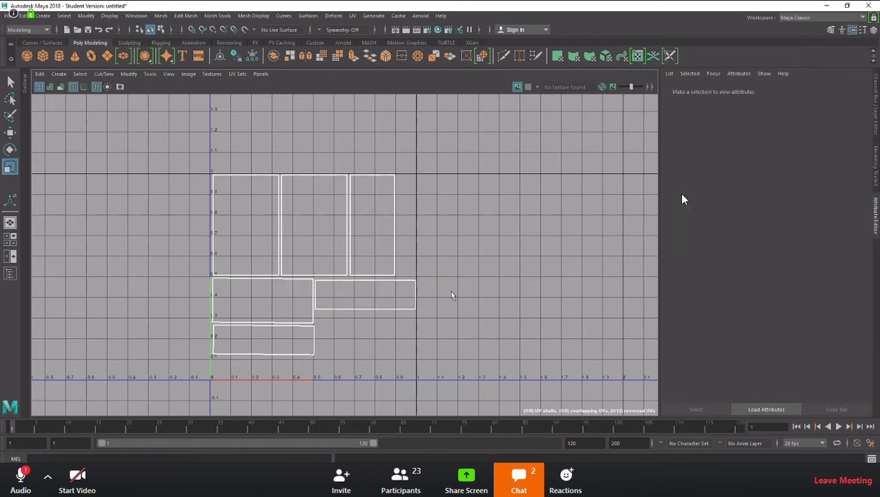
left_click(376, 308)
key("w")
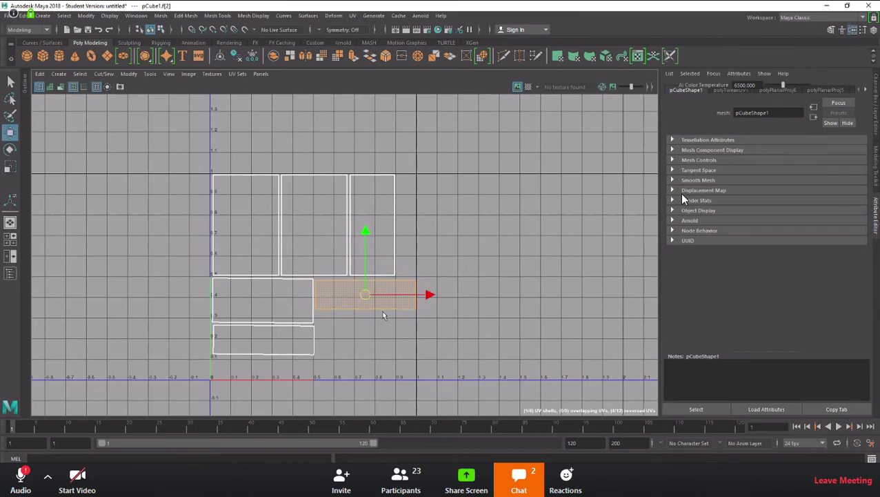
Try scaling all six UV shells up together, undo the scaling and clear the selection.
left_click_drag(191, 145, 485, 366)
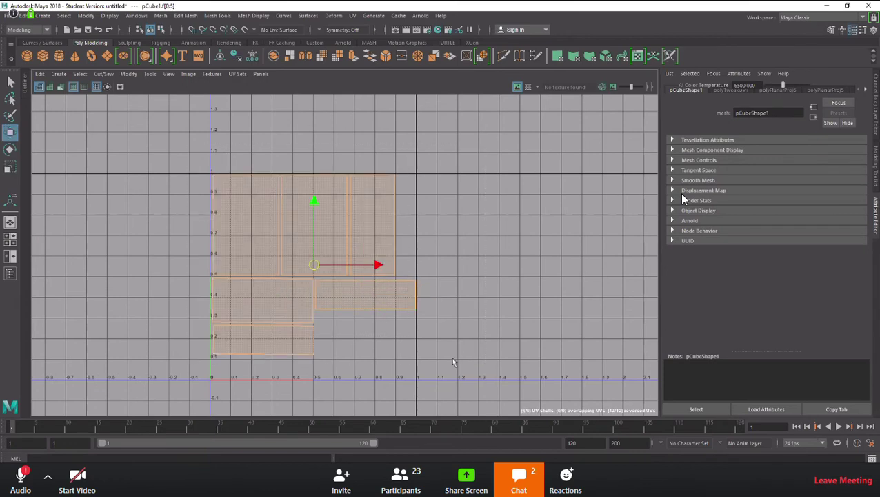
key("r")
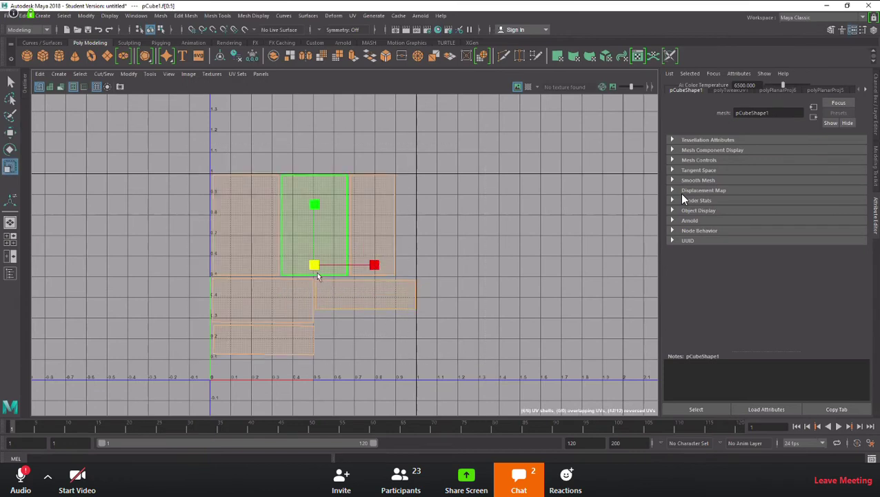
left_click_drag(315, 266, 330, 278)
key("ctrl+z")
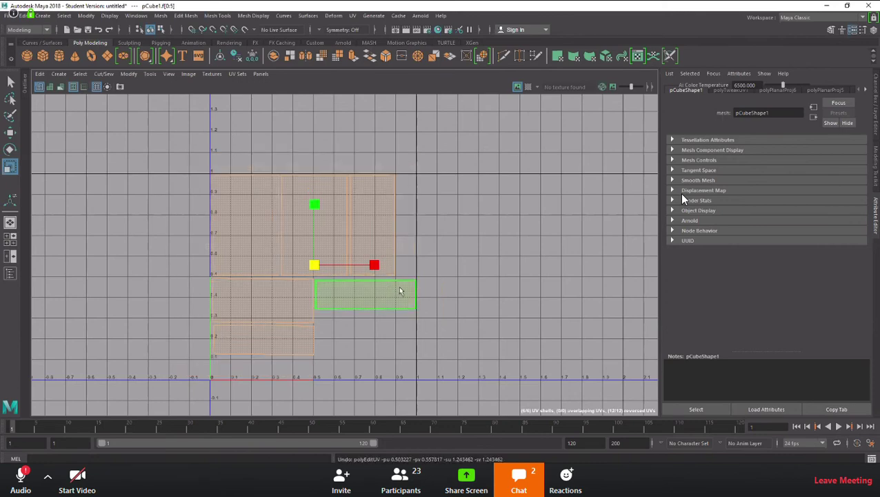
left_click(463, 288)
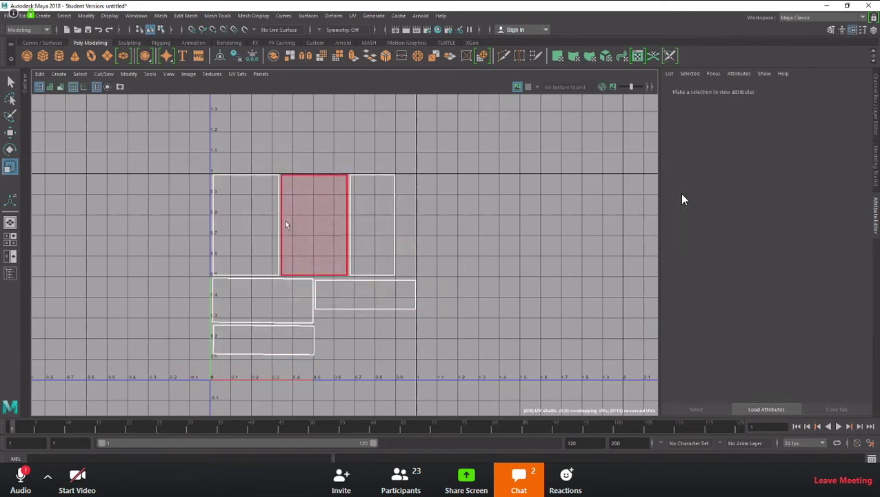
Move all six UV shells down together so the layout rests on the square's lower edge, and deselect them.
left_click_drag(203, 151, 565, 409)
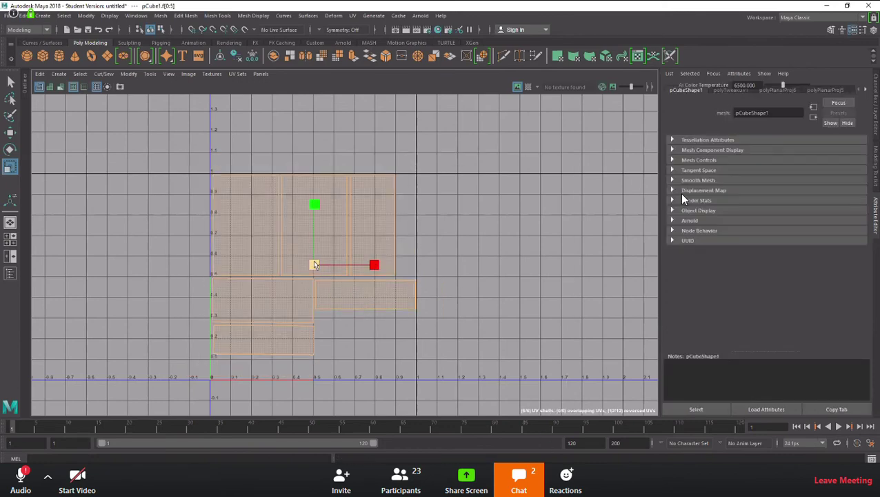
key("w")
left_click_drag(314, 265, 315, 289)
left_click(511, 296)
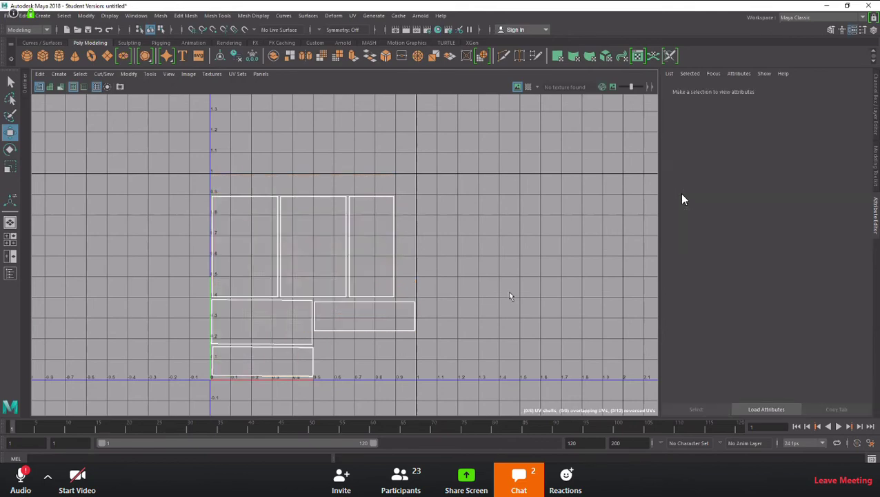
Return to the multi-view layout, orbit to the box's side, switch it to Object Mode and select the whole box.
key("space")
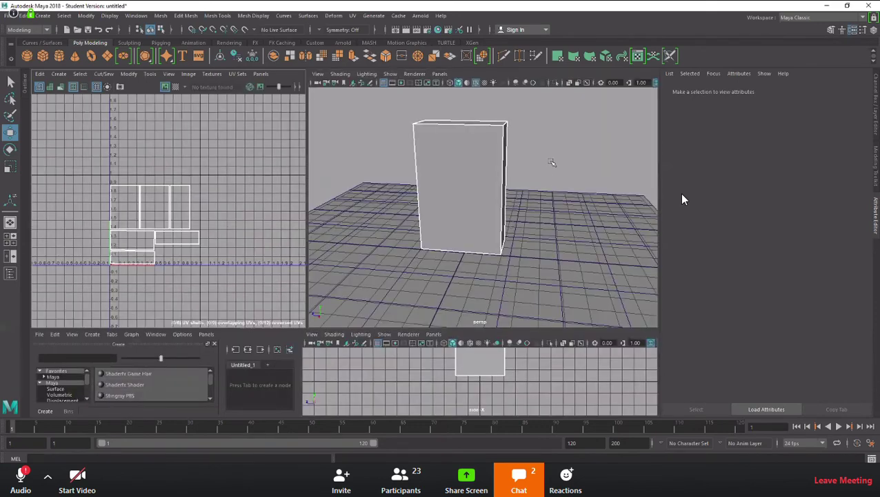
left_click_drag(526, 181, 503, 176, "alt")
left_click(491, 173)
right_click(490, 171)
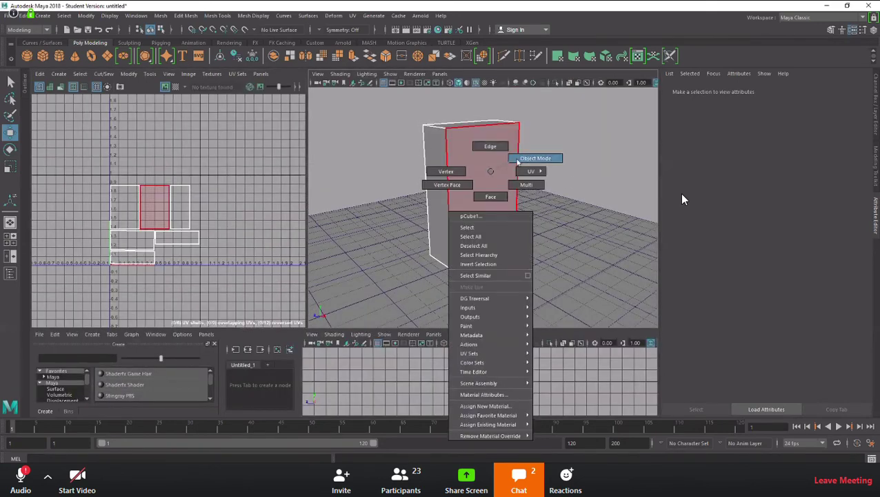
left_click(524, 158)
left_click(547, 161)
left_click(491, 165)
left_click(524, 168)
left_click(499, 166)
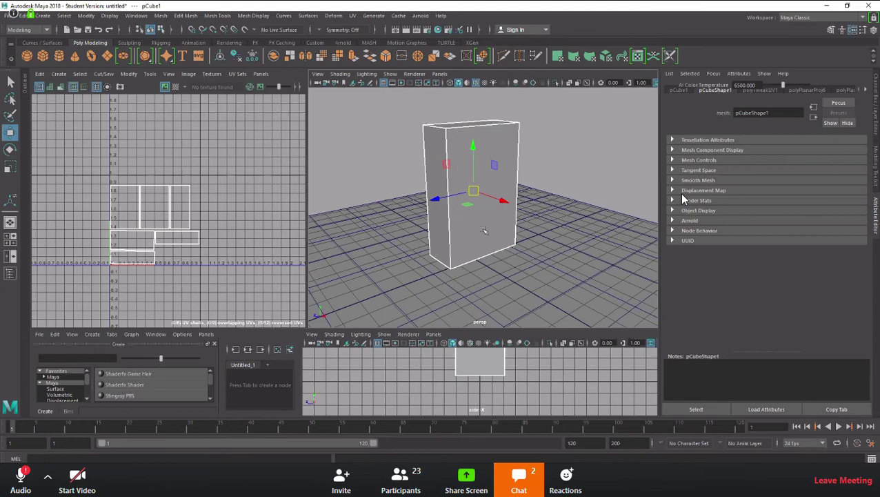
left_click(59, 74)
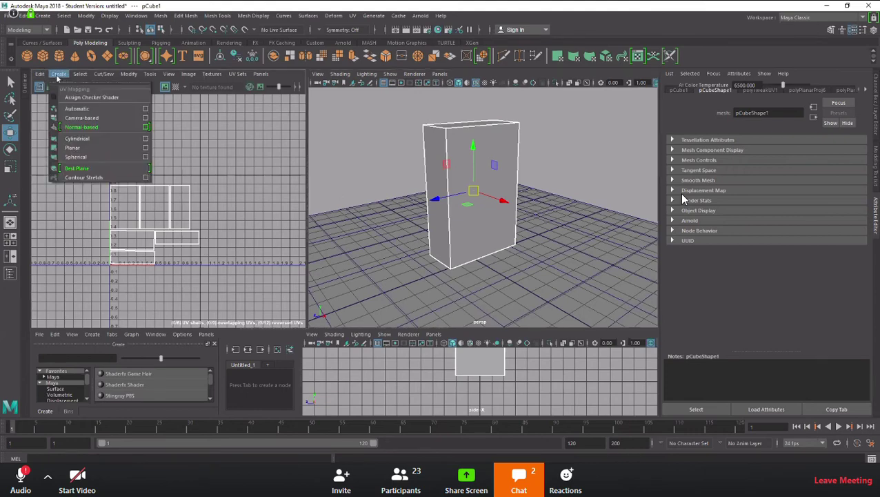
mouse_move(40, 76)
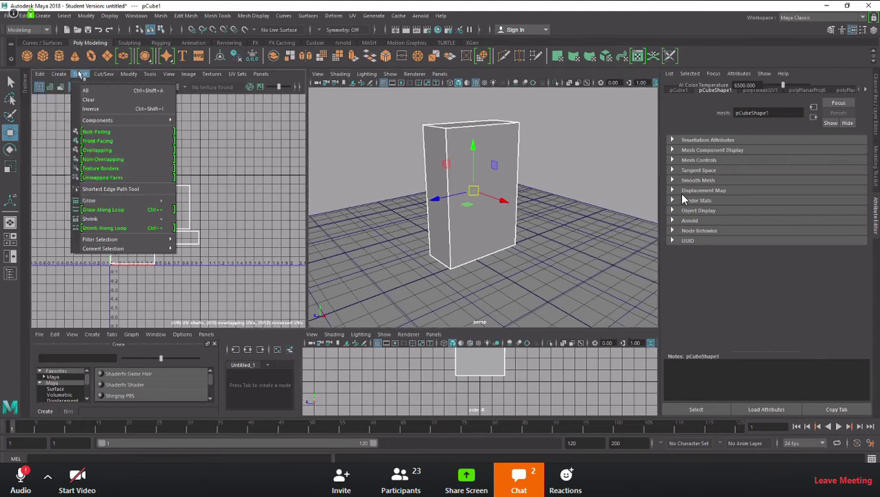
mouse_move(129, 77)
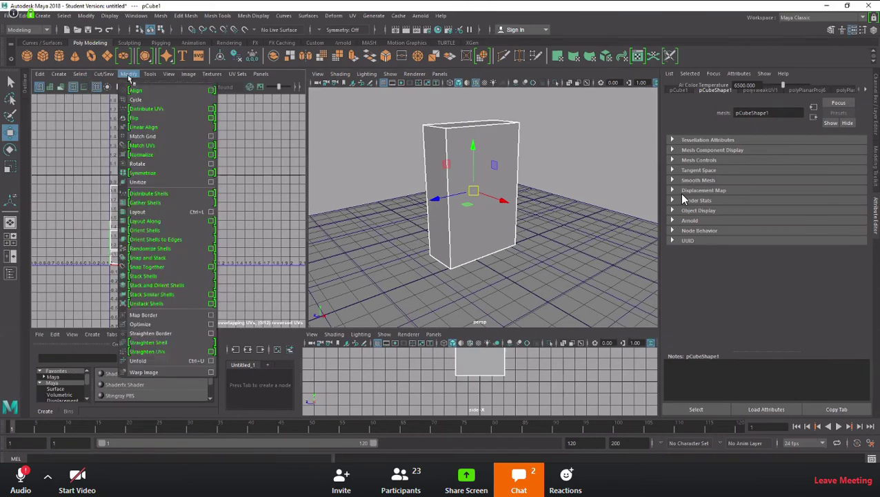
mouse_move(171, 78)
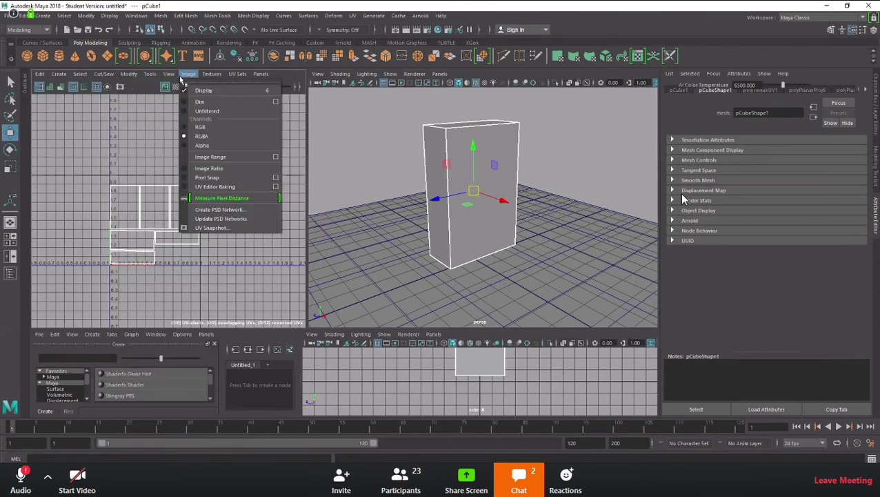
left_click(357, 138)
left_click(476, 207)
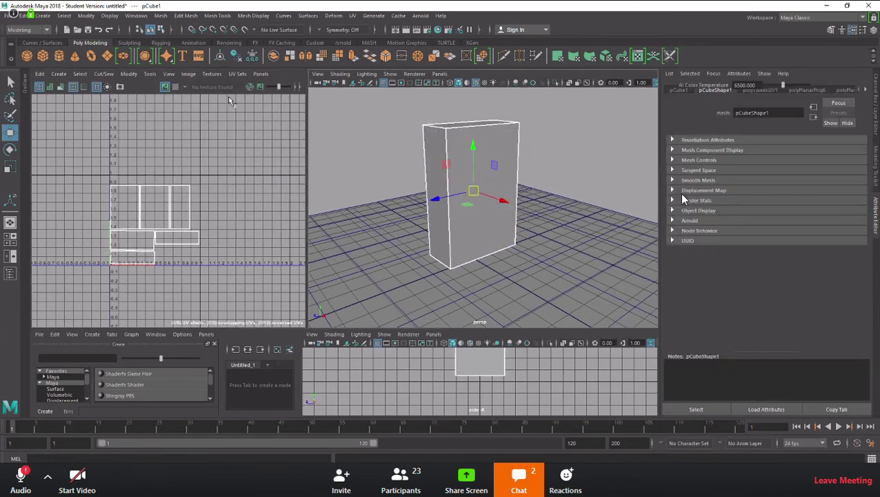
left_click(191, 77)
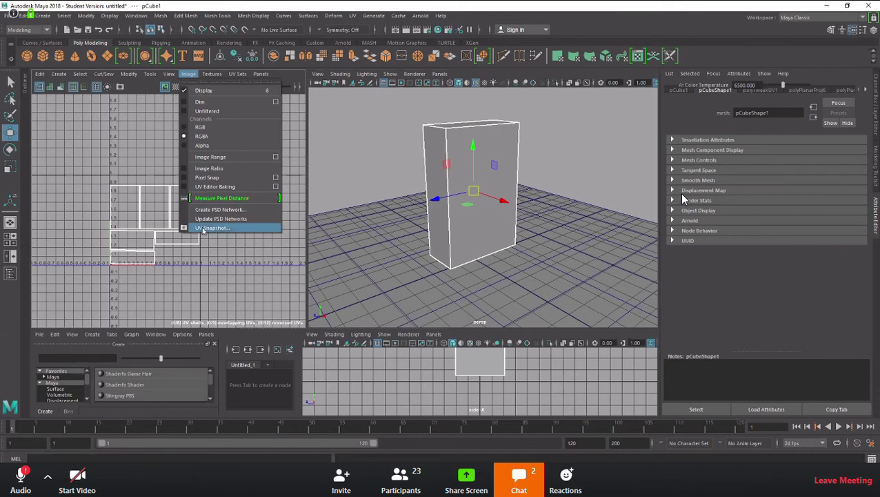
left_click(290, 207)
left_click(464, 172)
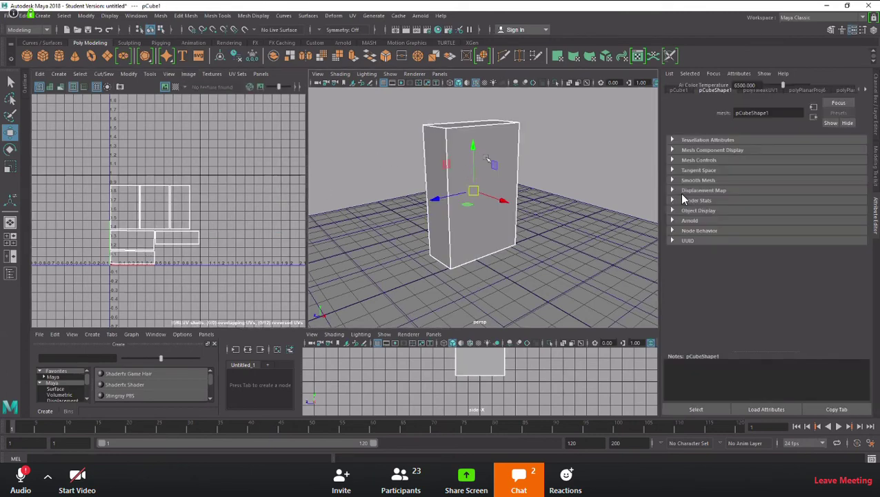
Select the whole box in Object Mode and open the UV Snapshot options for its UV layout.
right_click(488, 162)
left_click(546, 141)
left_click(481, 146)
left_click(189, 73)
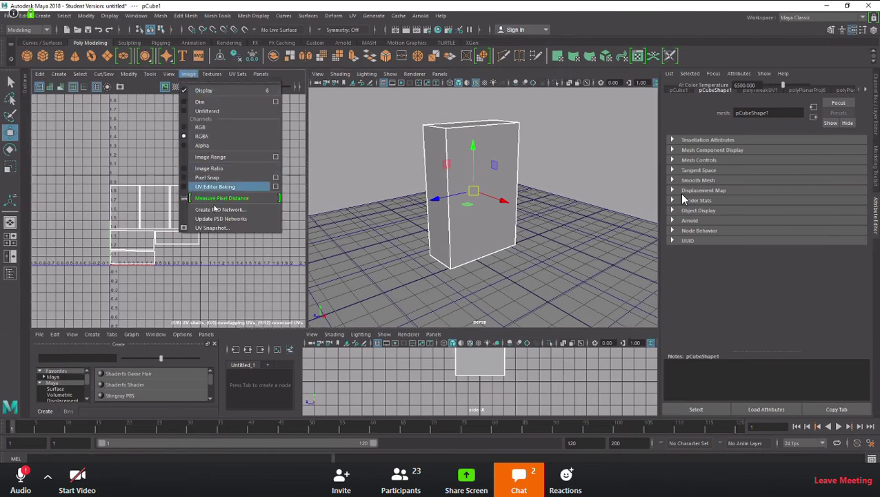
left_click(209, 228)
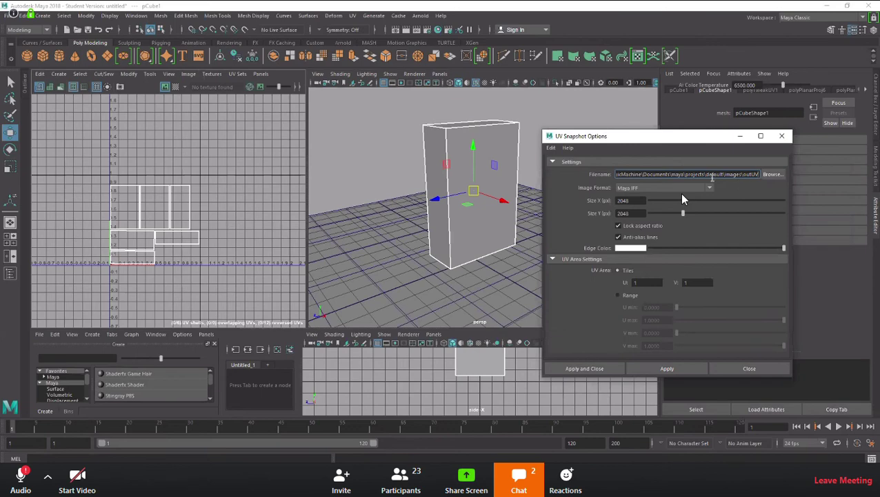
Browse for the snapshot's save location, create a new folder named UV on the Desktop and open it.
left_click(772, 174)
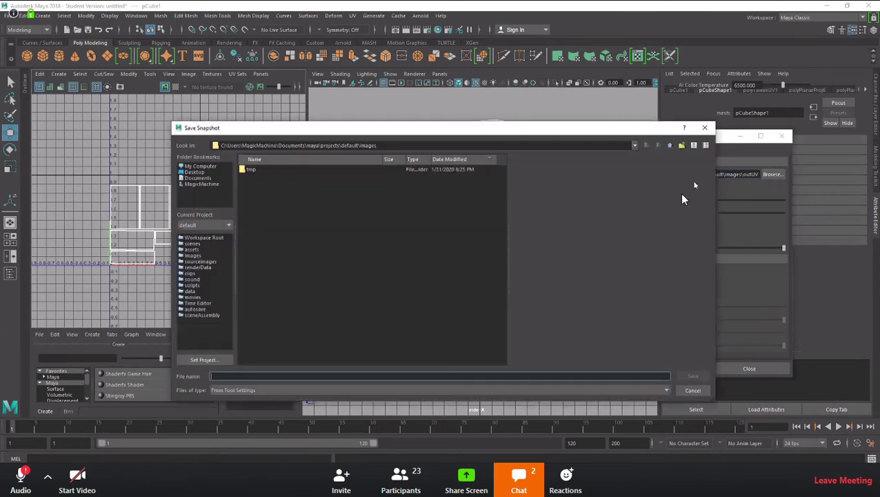
left_click(200, 174)
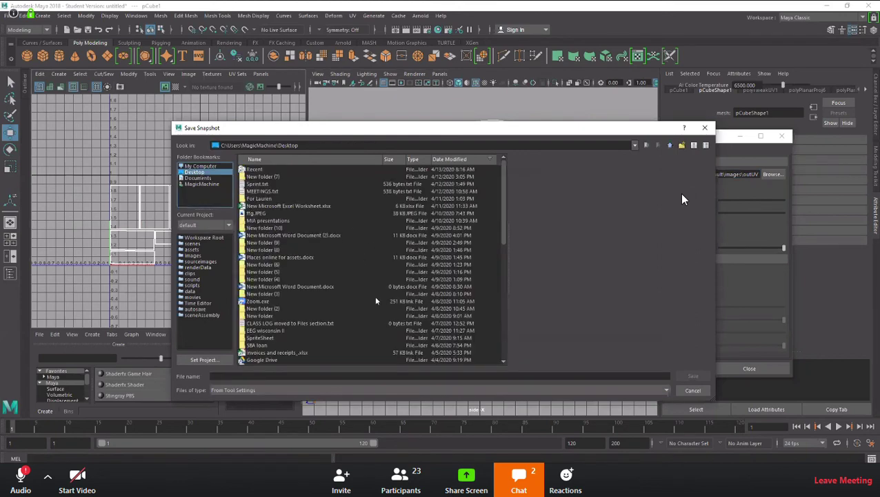
right_click(360, 288)
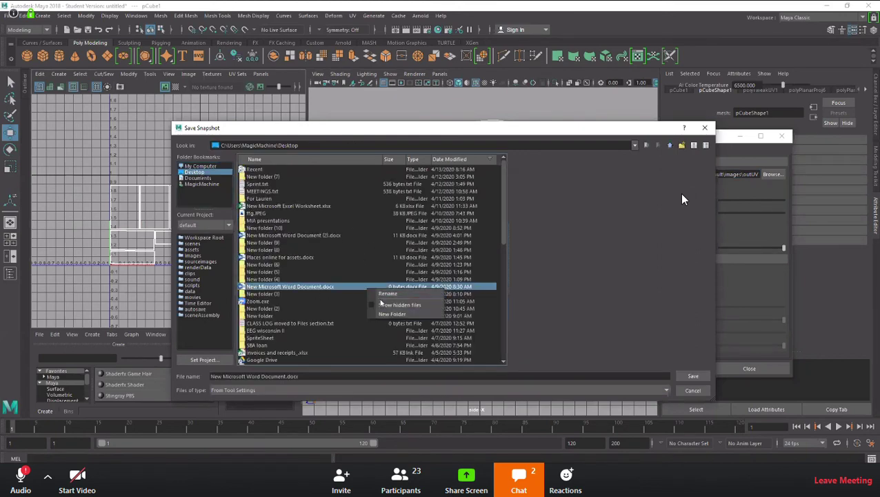
left_click(397, 316)
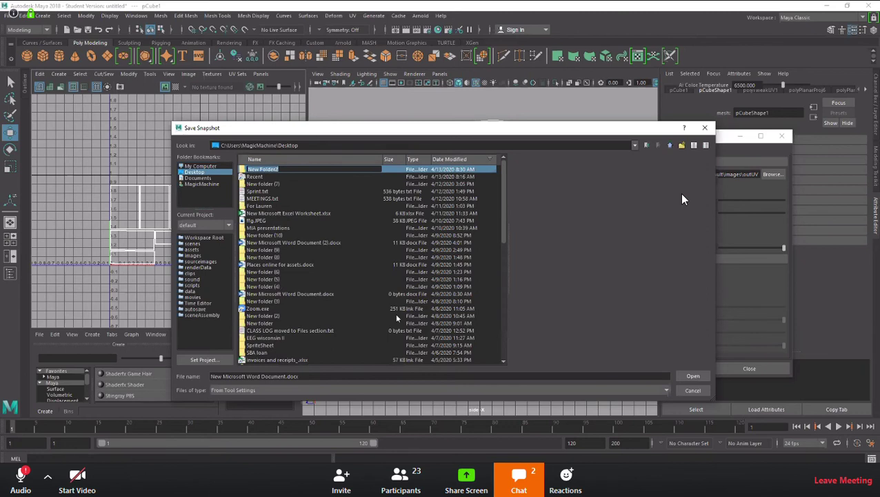
type("UV")
key("Return")
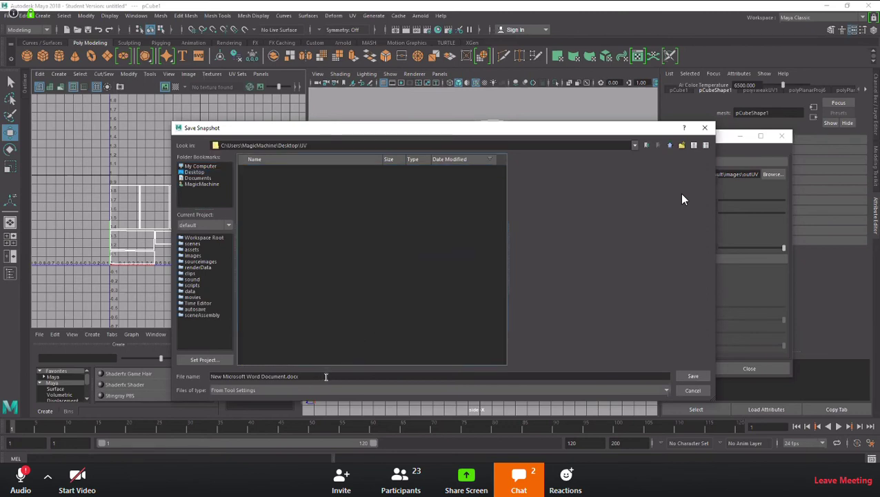
Name the snapshot file CerealBox, the author's full name and UVSnapshot, joined by underscores, and confirm the UV folder as its location.
left_click_drag(601, 381, 154, 371)
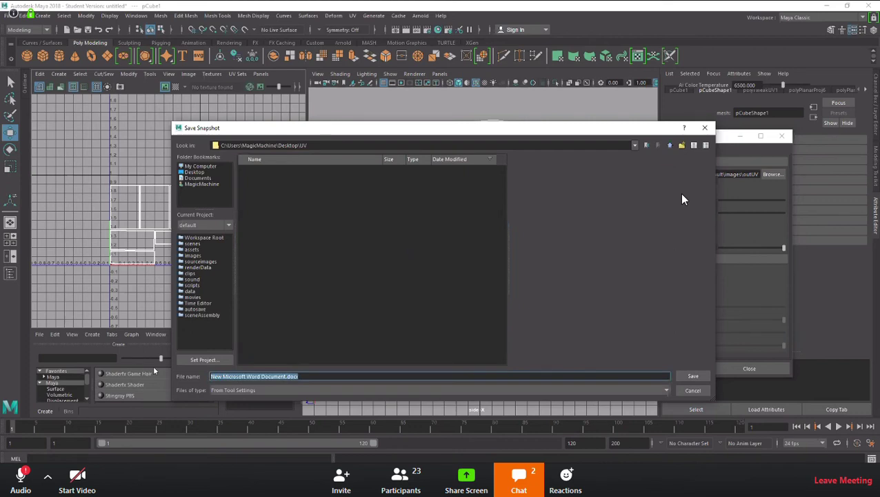
type("CeaealBox_SunilTHanka")
key("BackSpace")
key("BackSpace")
key("BackSpace")
key("BackSpace")
key("BackSpace")
type("hankam")
type("ushy_")
type("UV")
type("Sha")
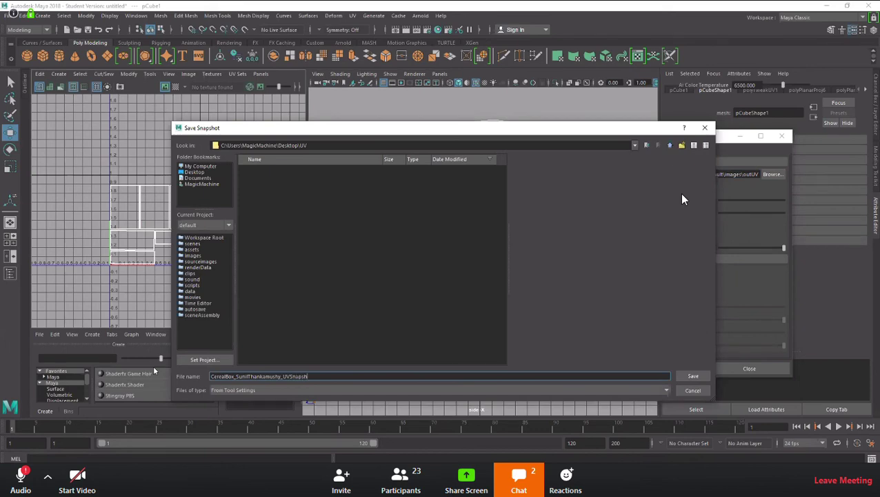
type("pshot")
left_click(693, 376)
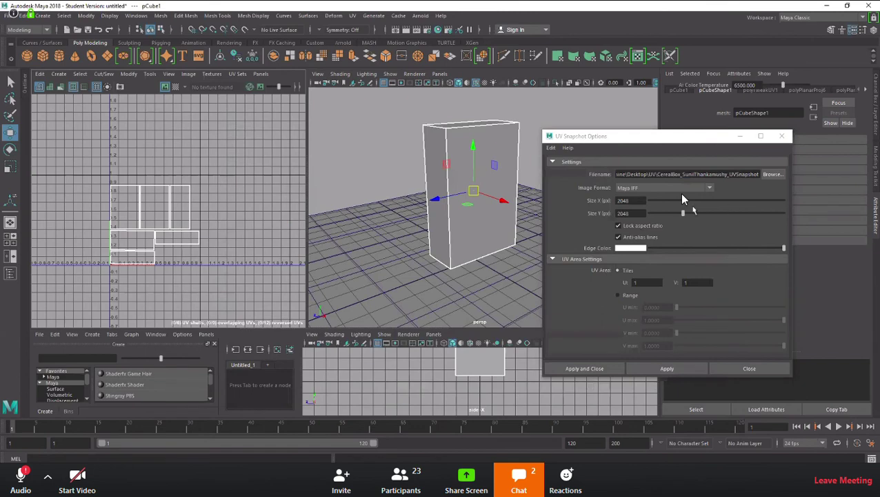
Set the snapshot's image format to JPEG and export it with the options closed.
left_click(652, 189)
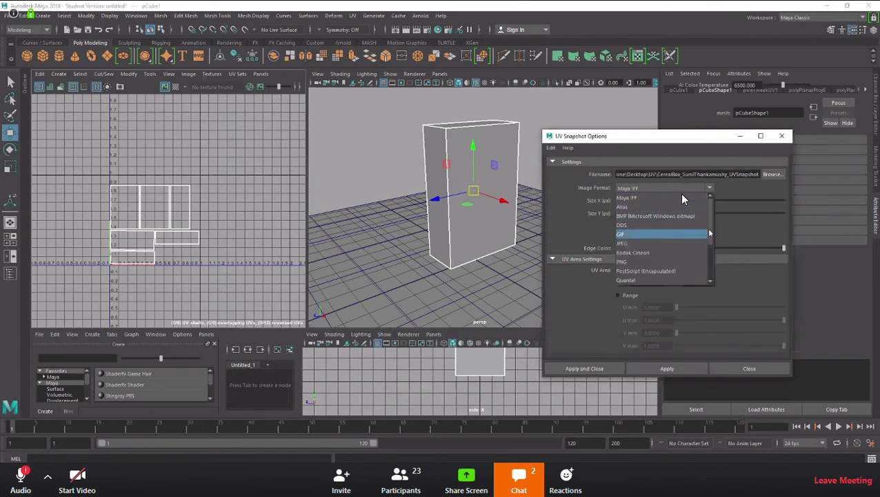
left_click(634, 243)
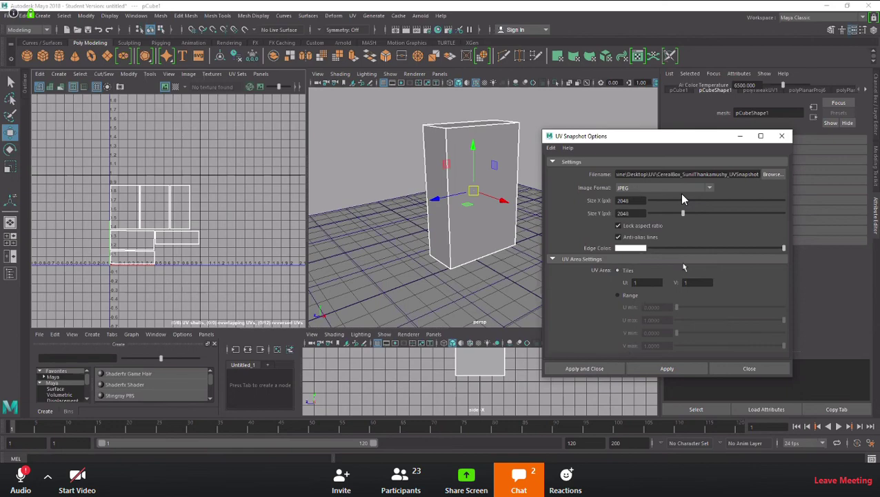
left_click(585, 369)
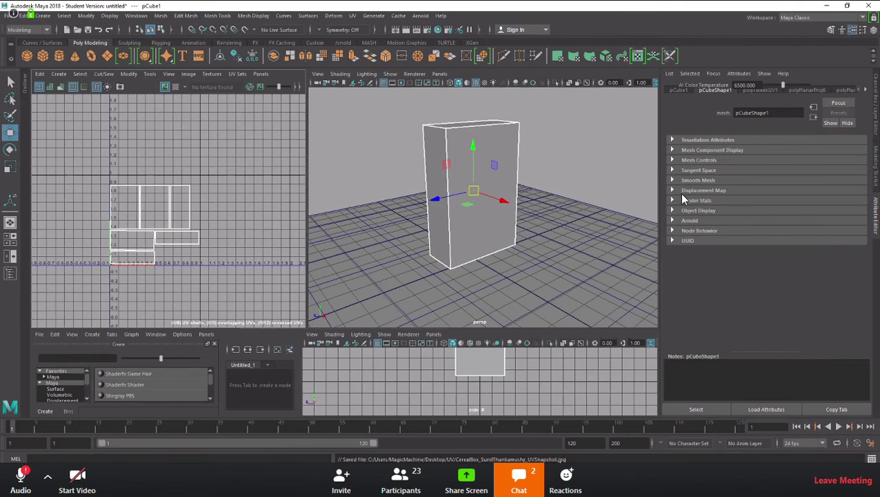
Check the saved file's path, switch to File Explorer in the Desktop's UV folder and select the exported snapshot image.
left_click_drag(369, 458, 454, 459)
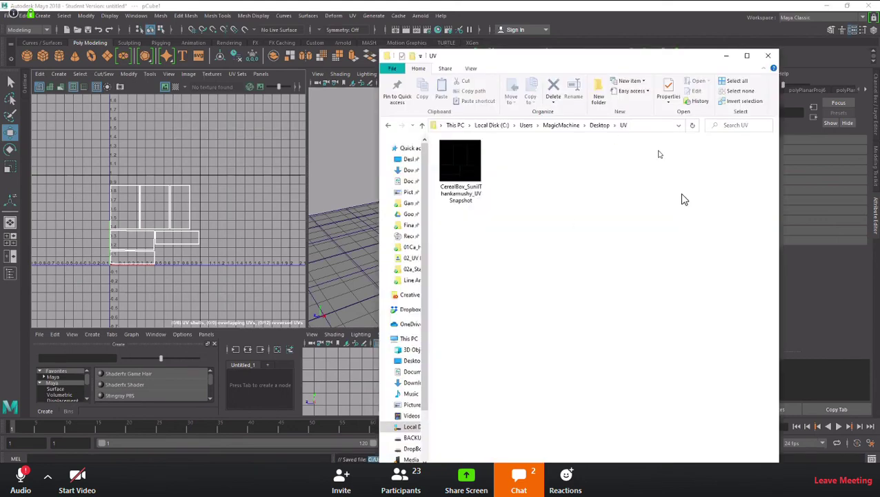
left_click(479, 168)
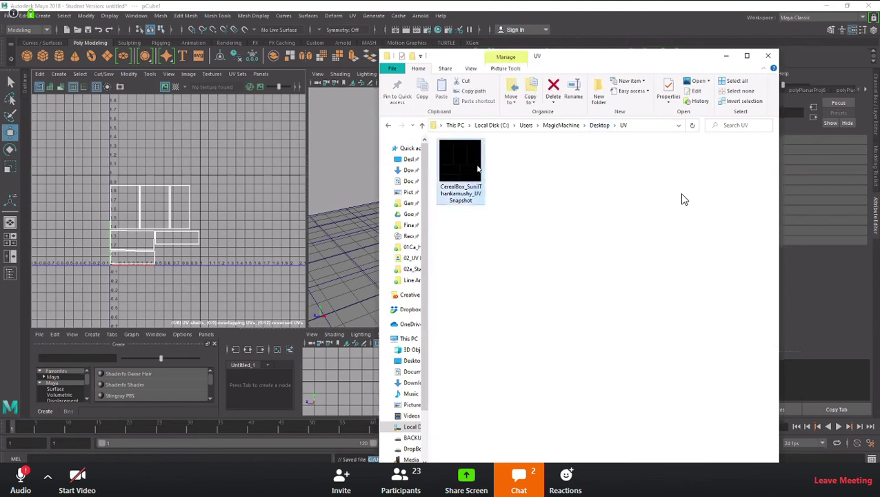